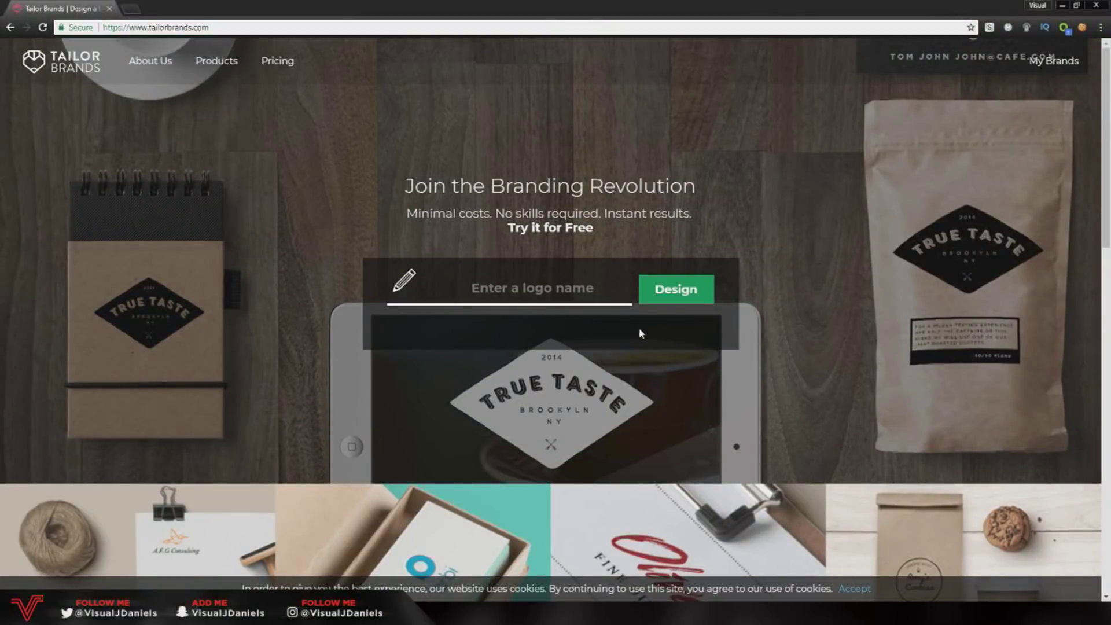
Step: Browse the Tailor Brands home page, then look over the company's About page
scroll(868, 231, "down", 2)
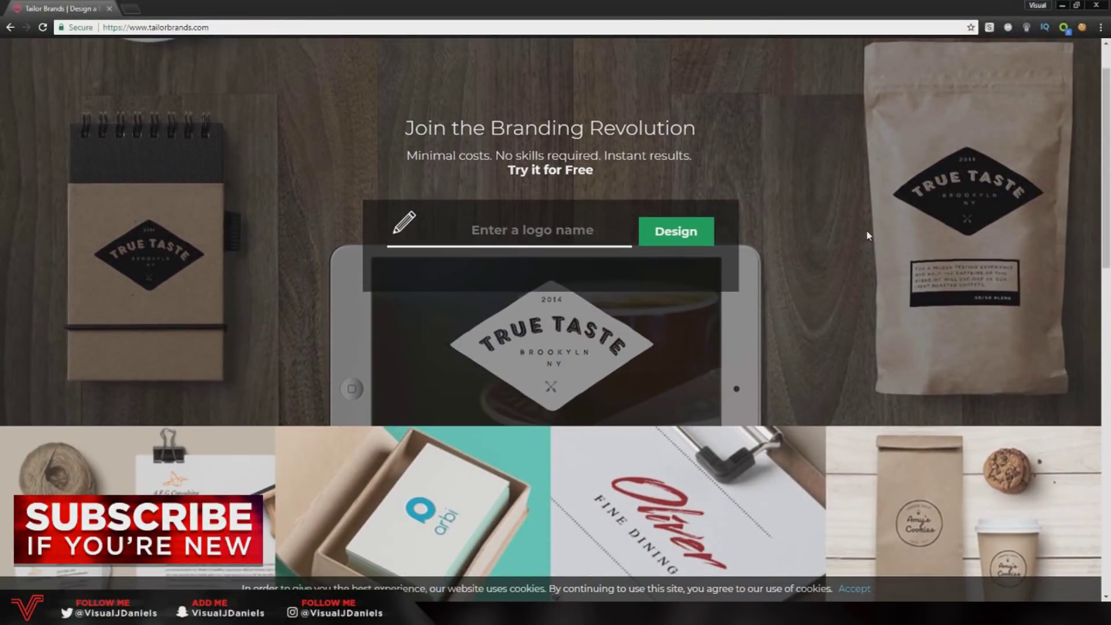
scroll(867, 235, "down", 5)
scroll(866, 236, "up", 6)
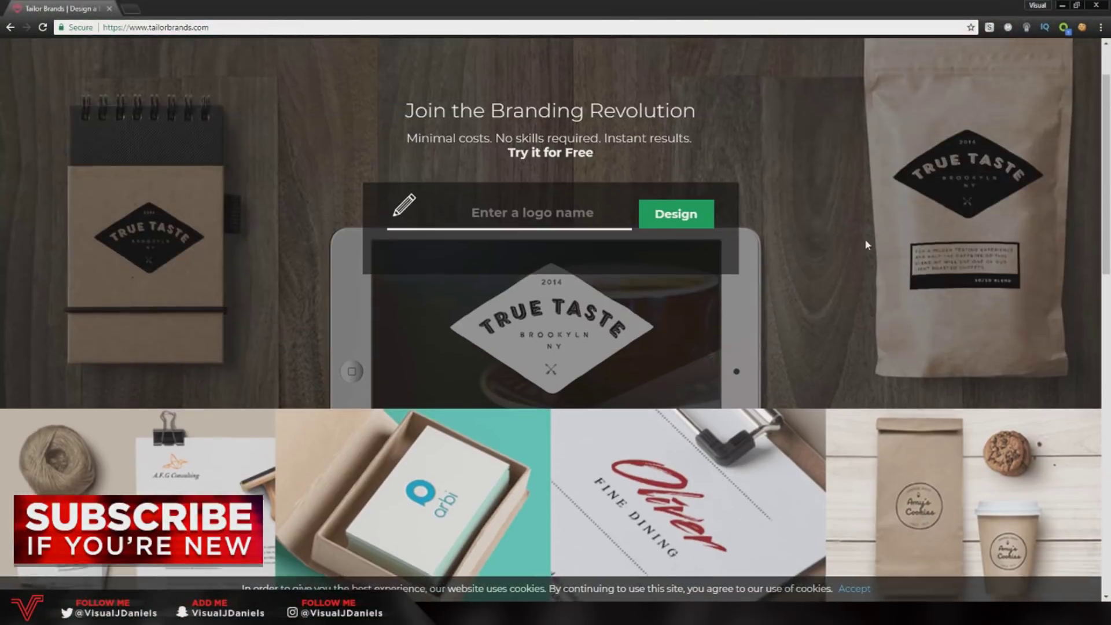
scroll(864, 240, "down", 1)
scroll(866, 240, "up", 1)
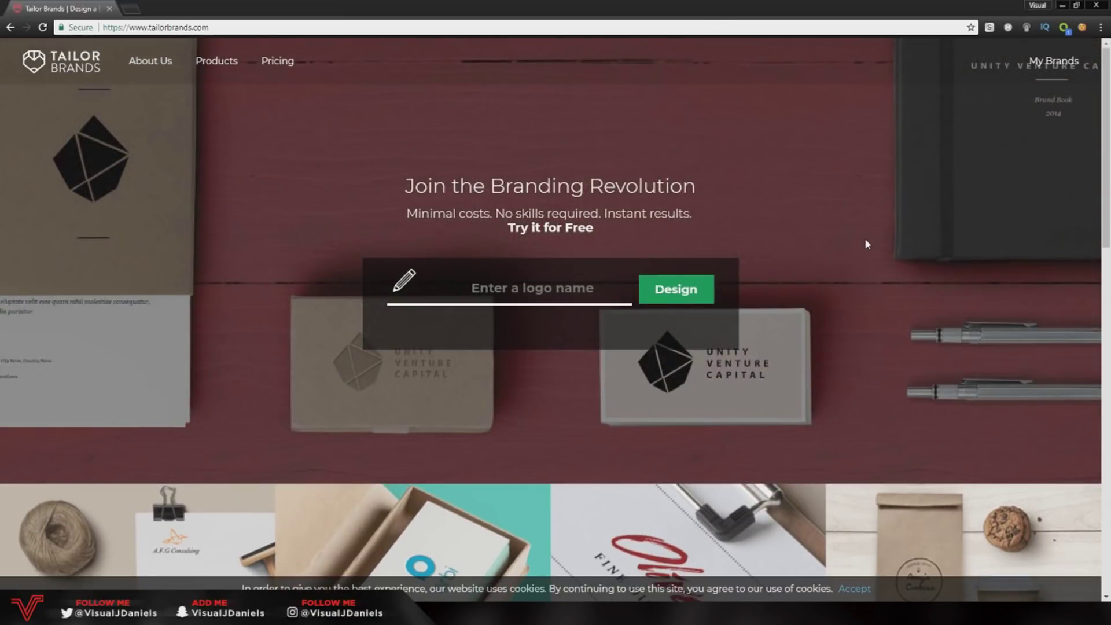
scroll(866, 244, "down", 6)
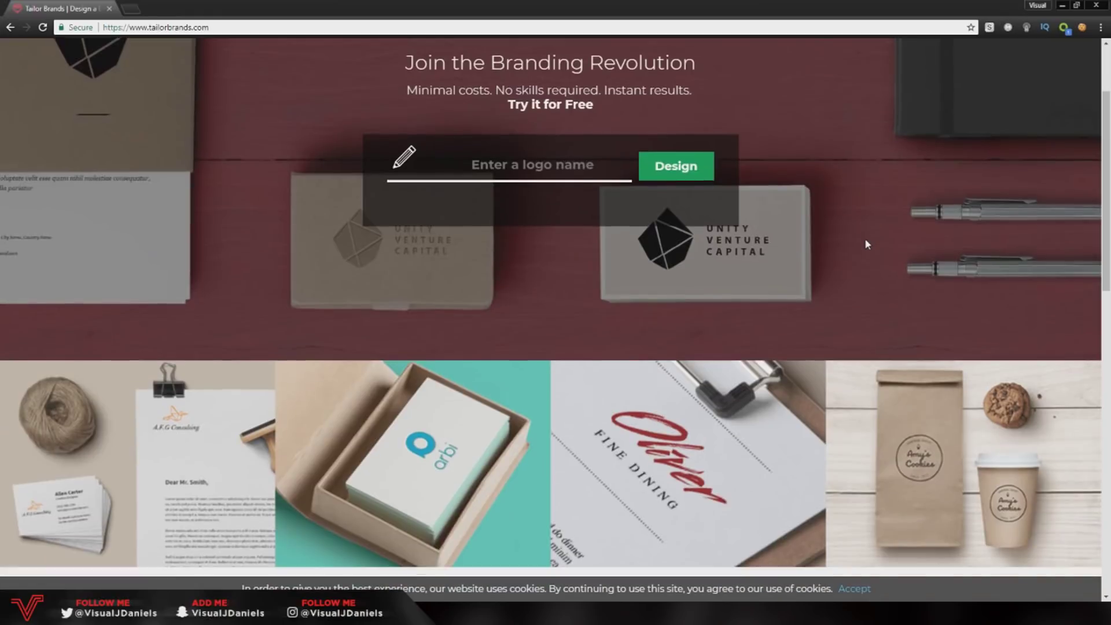
scroll(866, 244, "down", 3)
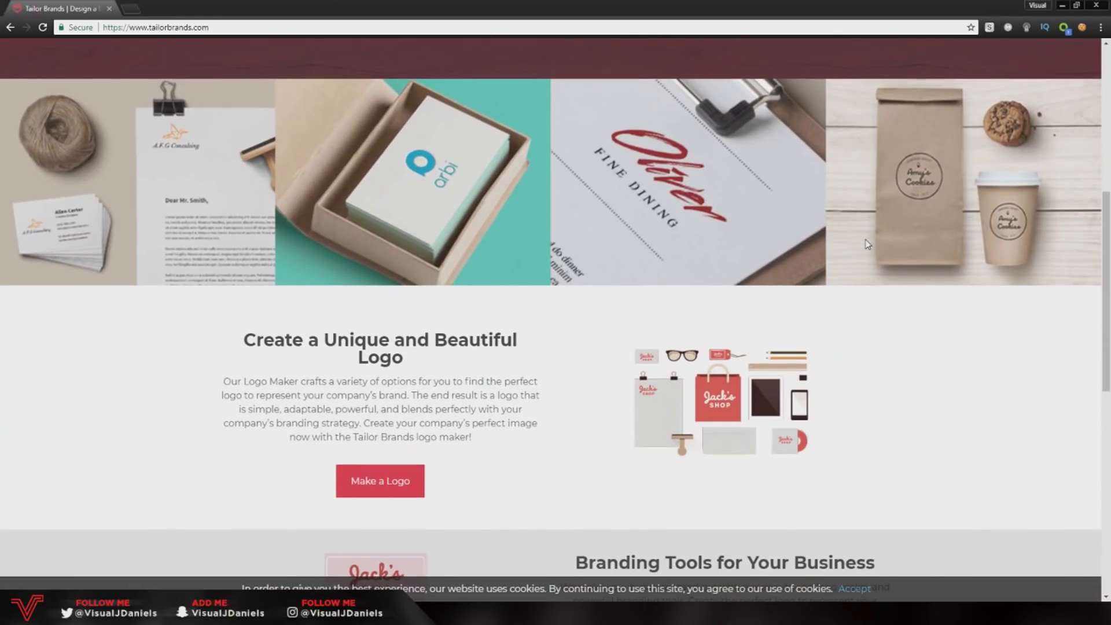
scroll(867, 244, "down", 2)
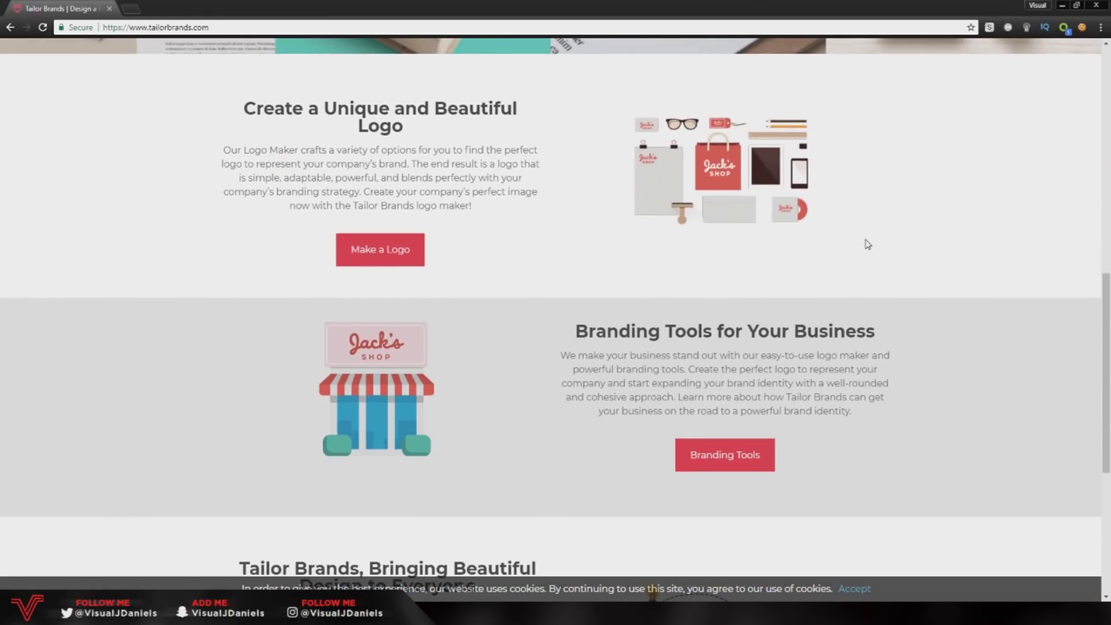
scroll(867, 244, "down", 3)
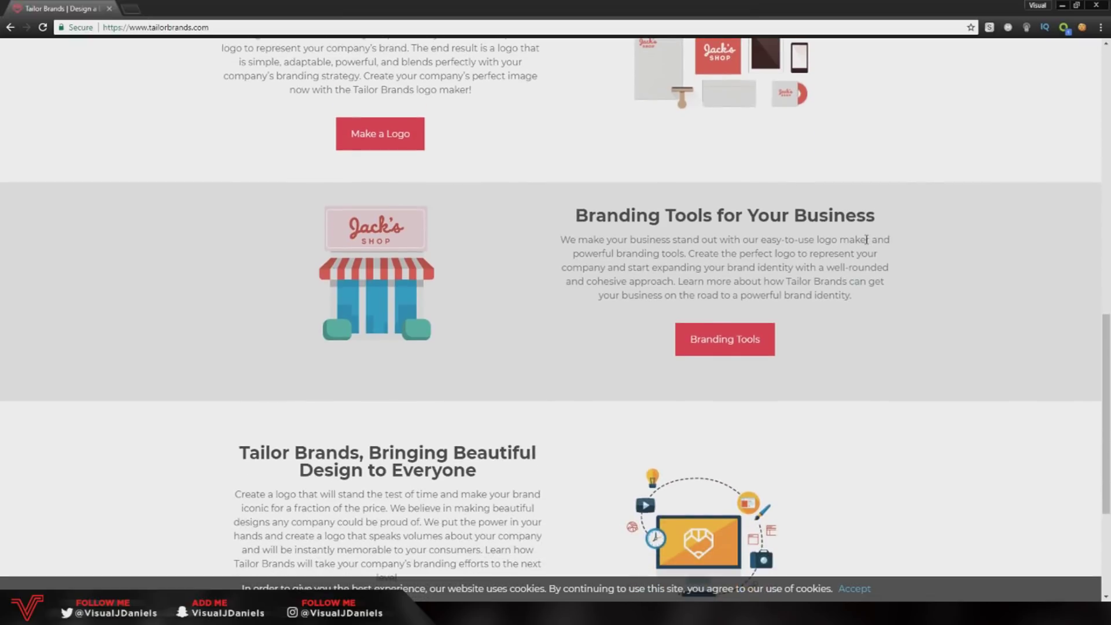
scroll(867, 244, "down", 3)
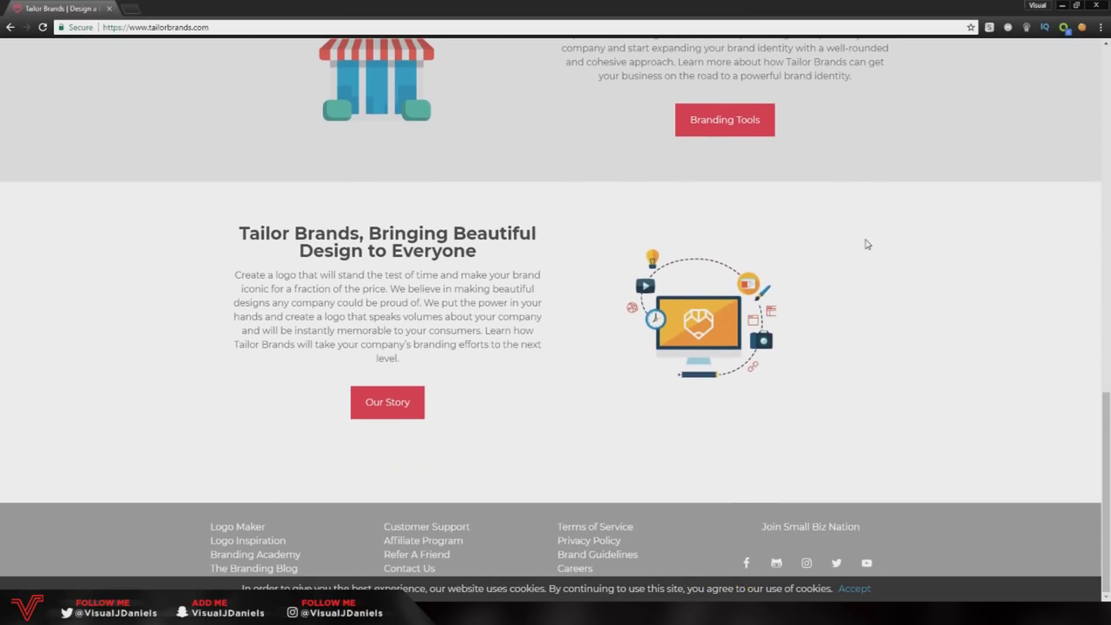
scroll(867, 244, "up", 20)
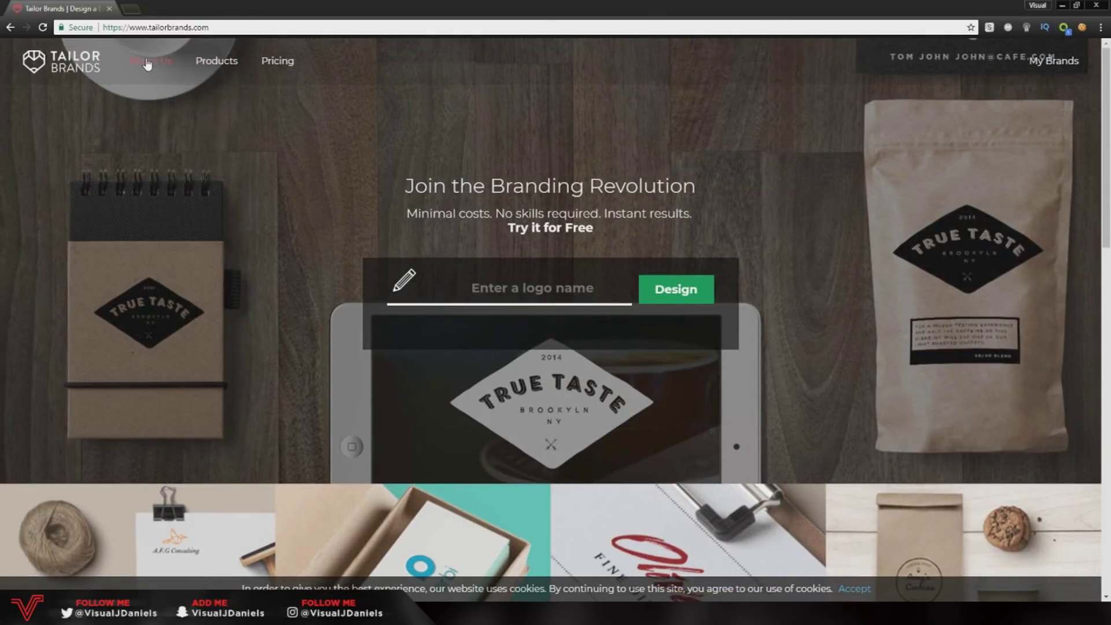
left_click(162, 61)
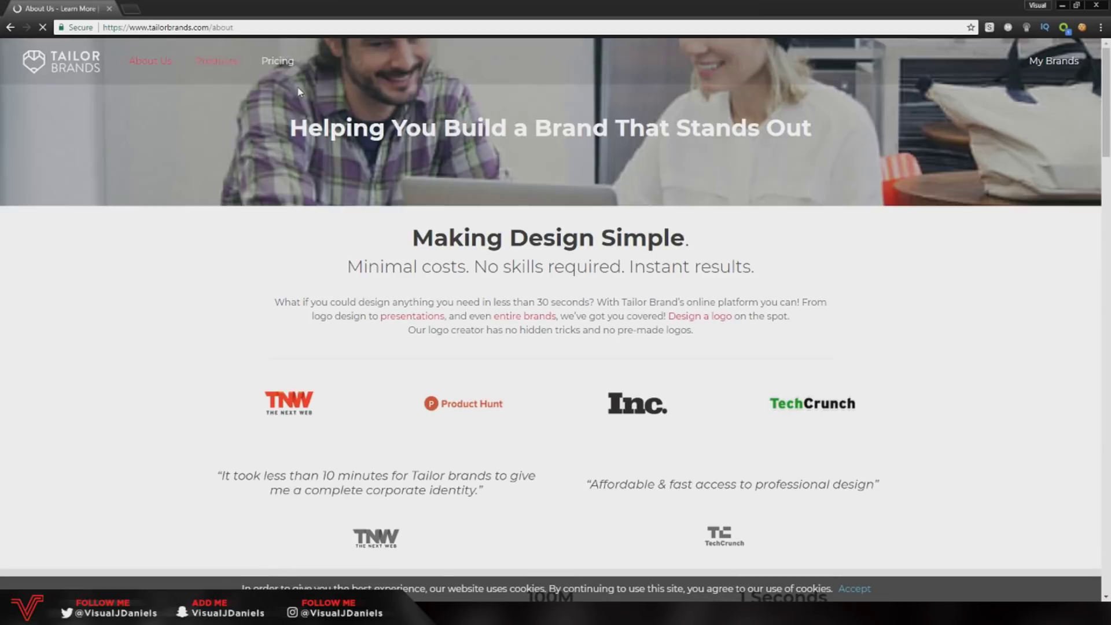
scroll(359, 115, "down", 5)
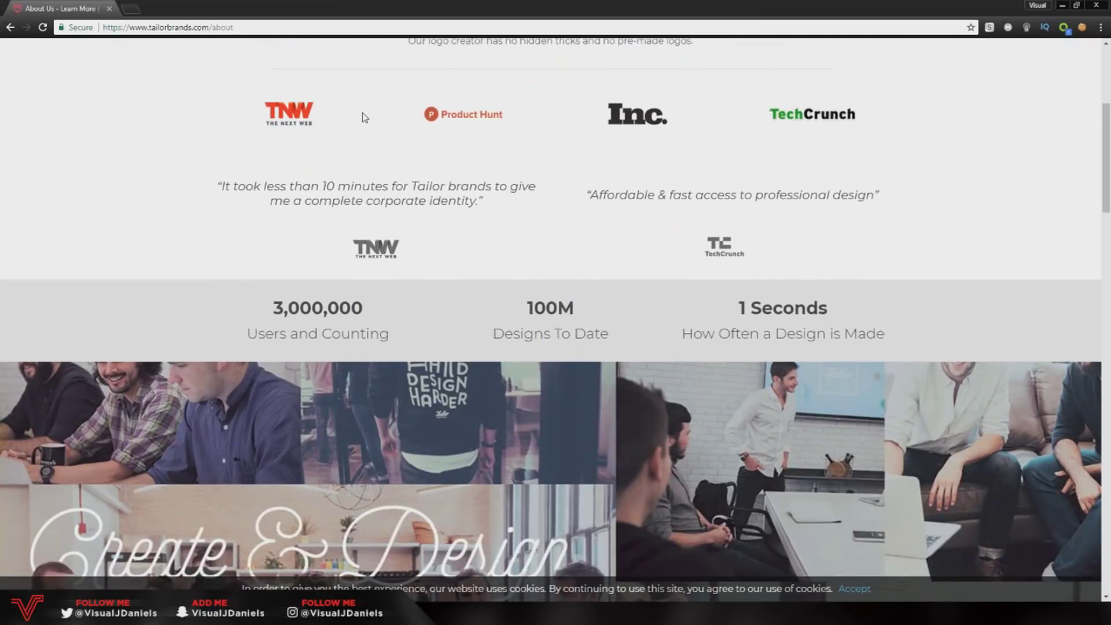
scroll(362, 114, "up", 5)
Step: Review the Tailor Brands pricing plans page
left_click(279, 62)
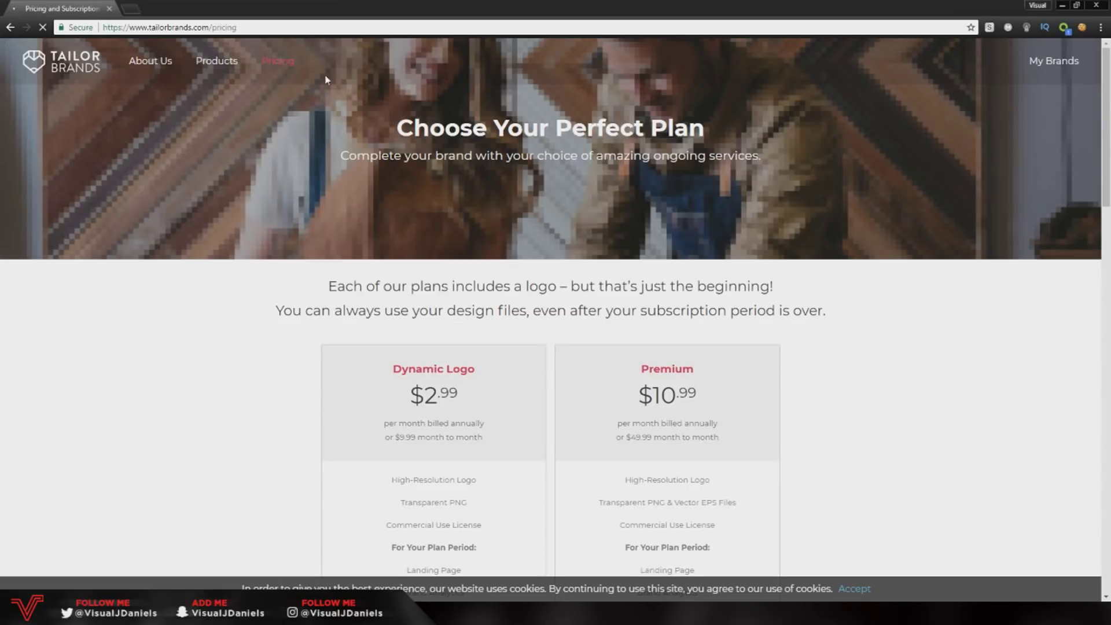
scroll(363, 92, "down", 4)
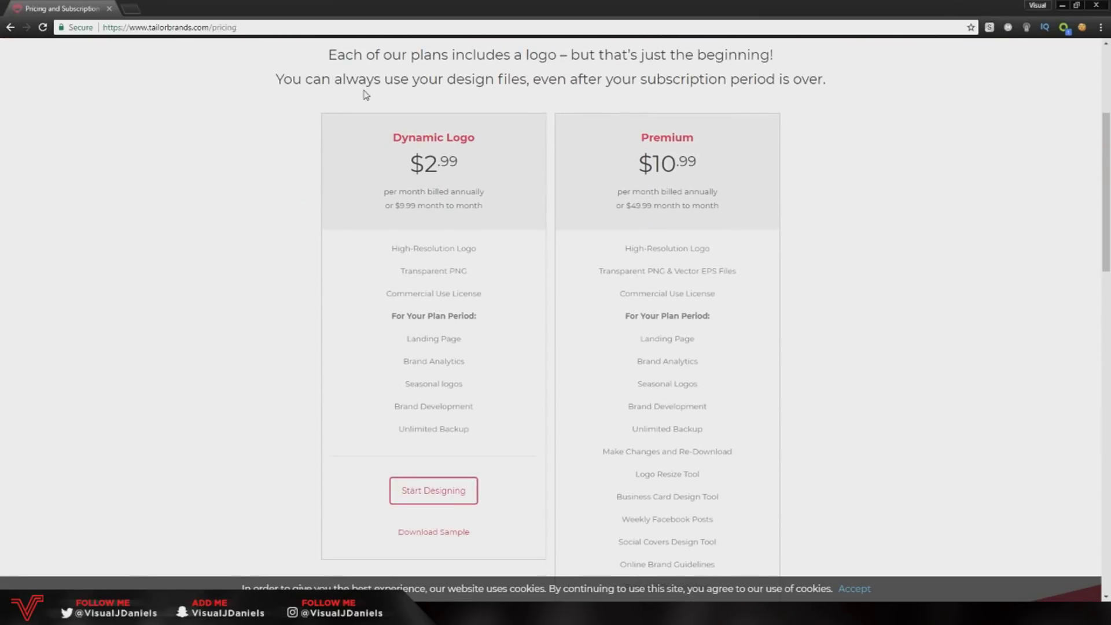
scroll(365, 94, "down", 7)
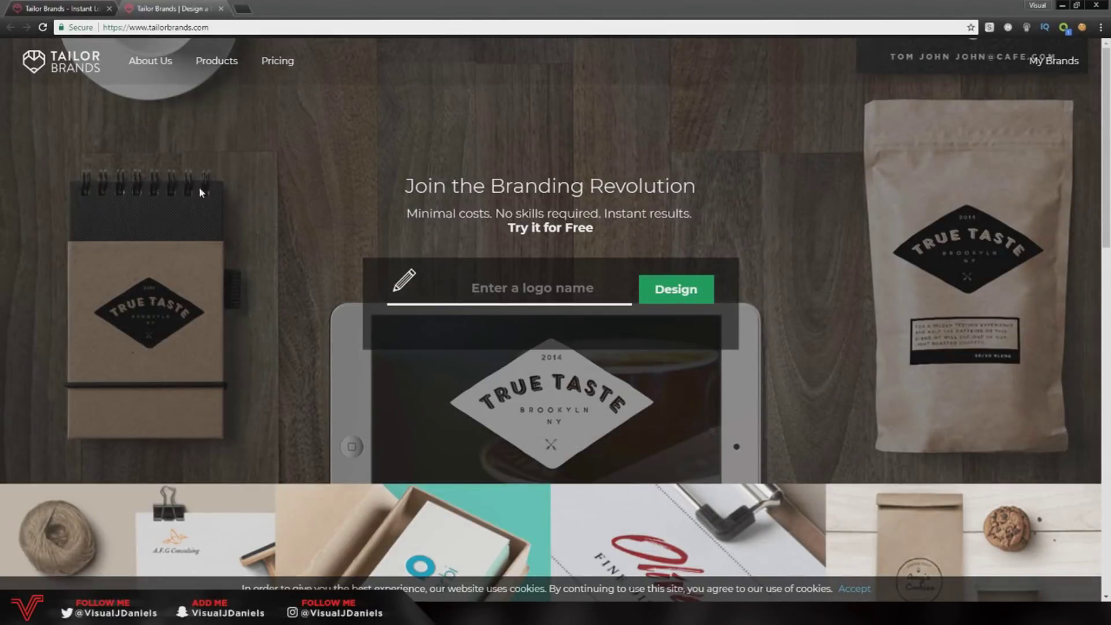
scroll(347, 191, "down", 5)
scroll(238, 174, "up", 5)
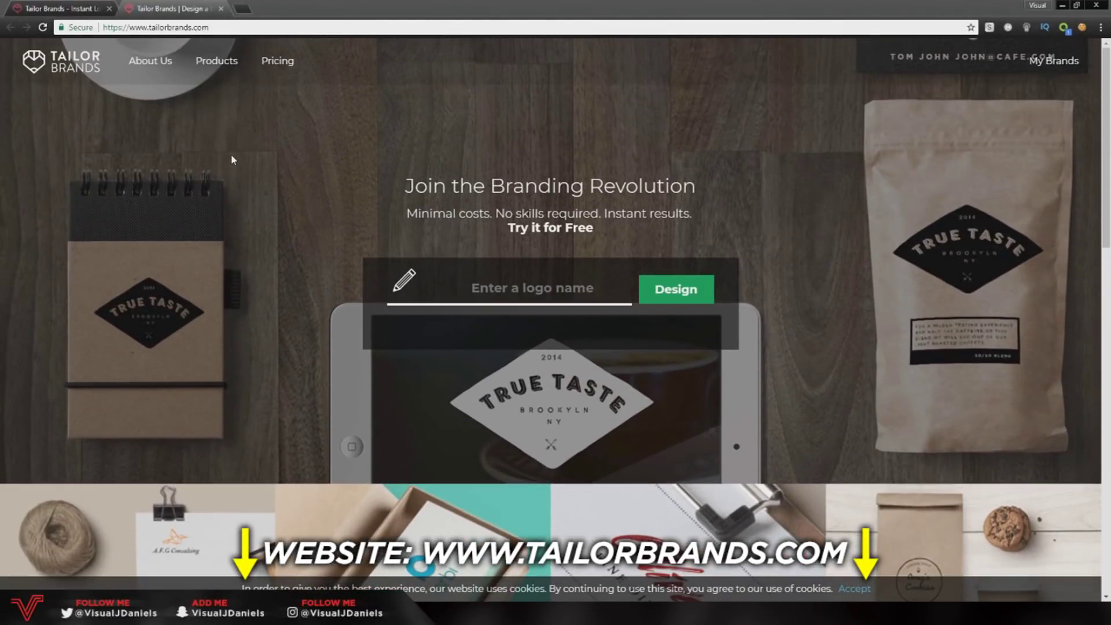
scroll(232, 159, "down", 9)
scroll(264, 220, "up", 8)
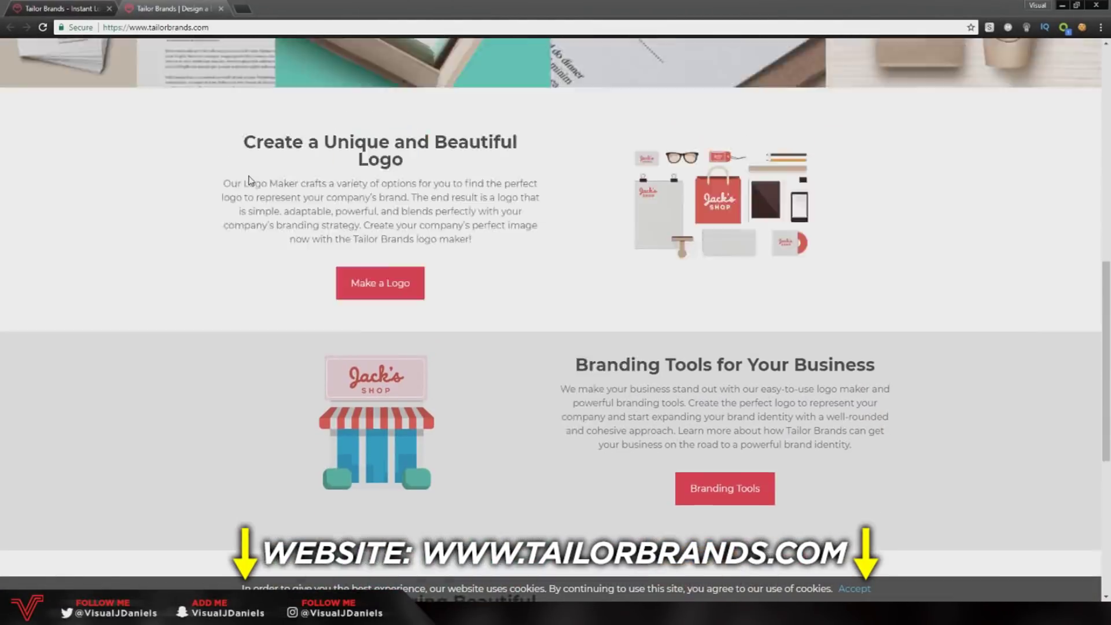
scroll(264, 218, "up", 1)
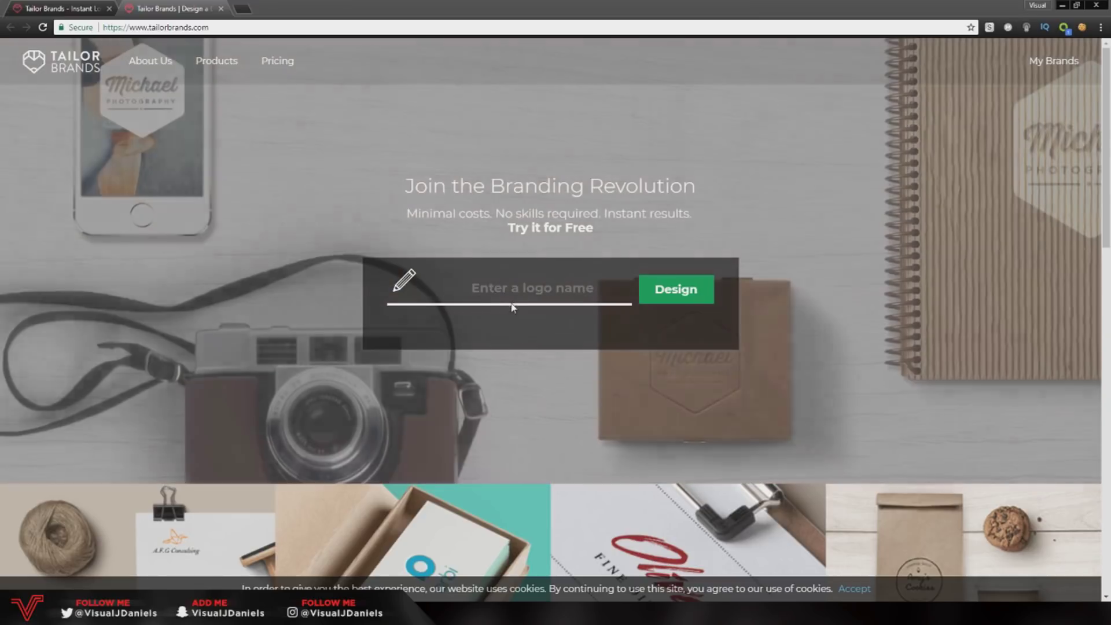
Step: Enter 'VisualArts' as the logo name and start designing it
left_click(514, 298)
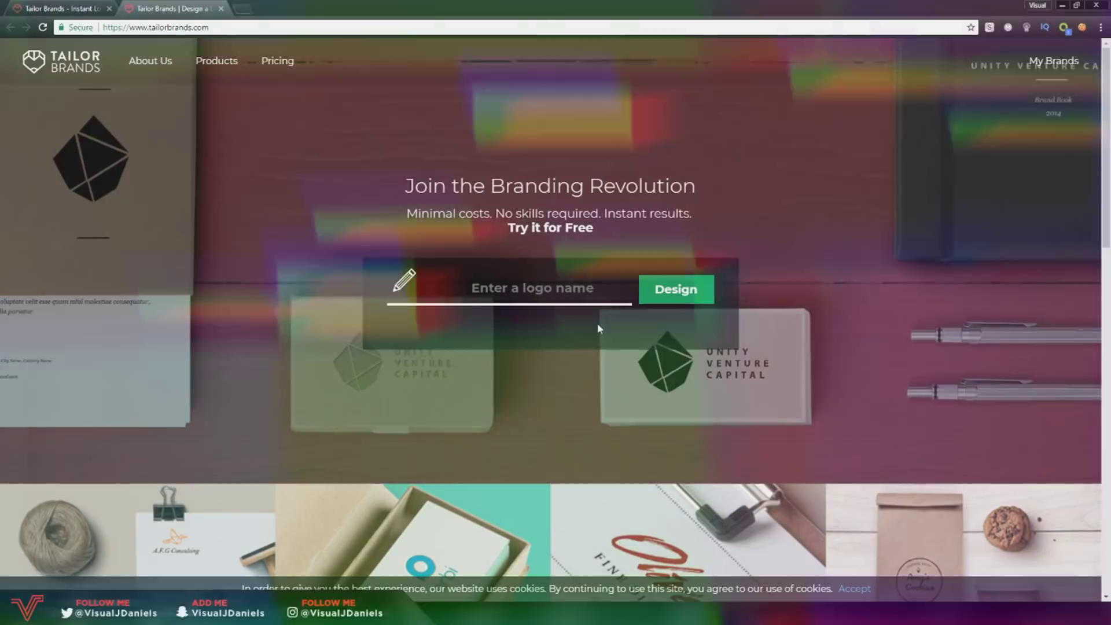
type("Visua")
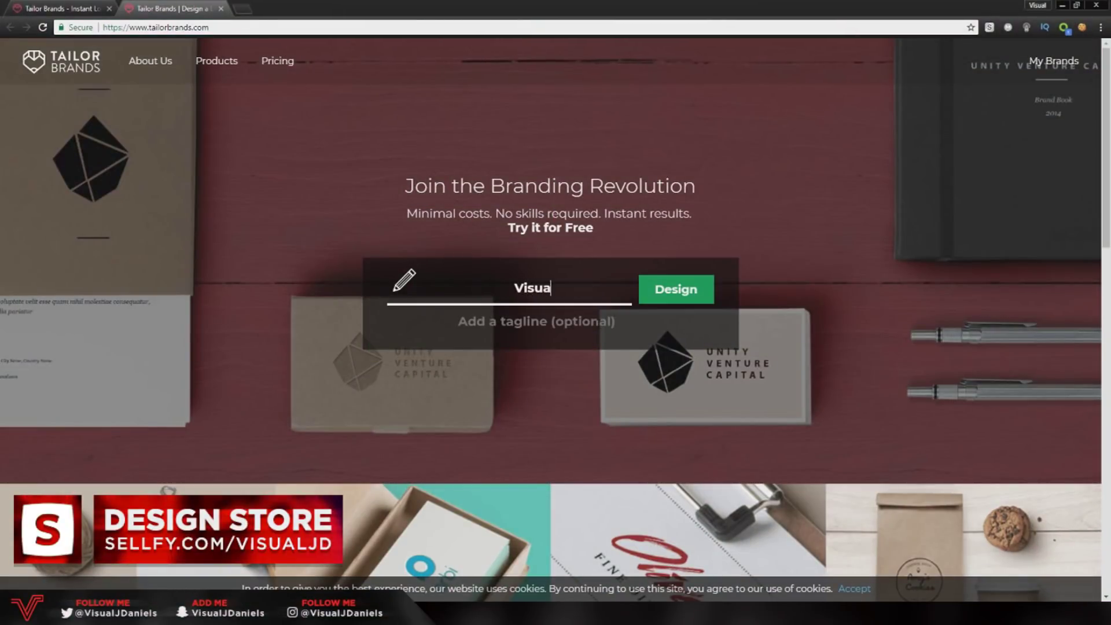
type("lArts")
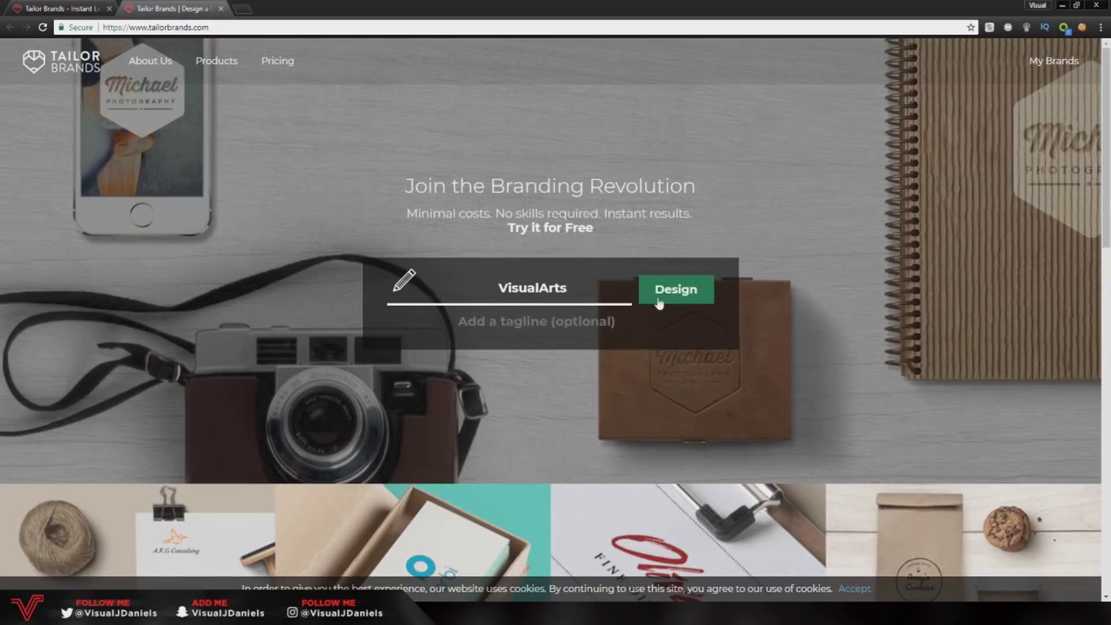
left_click(676, 291)
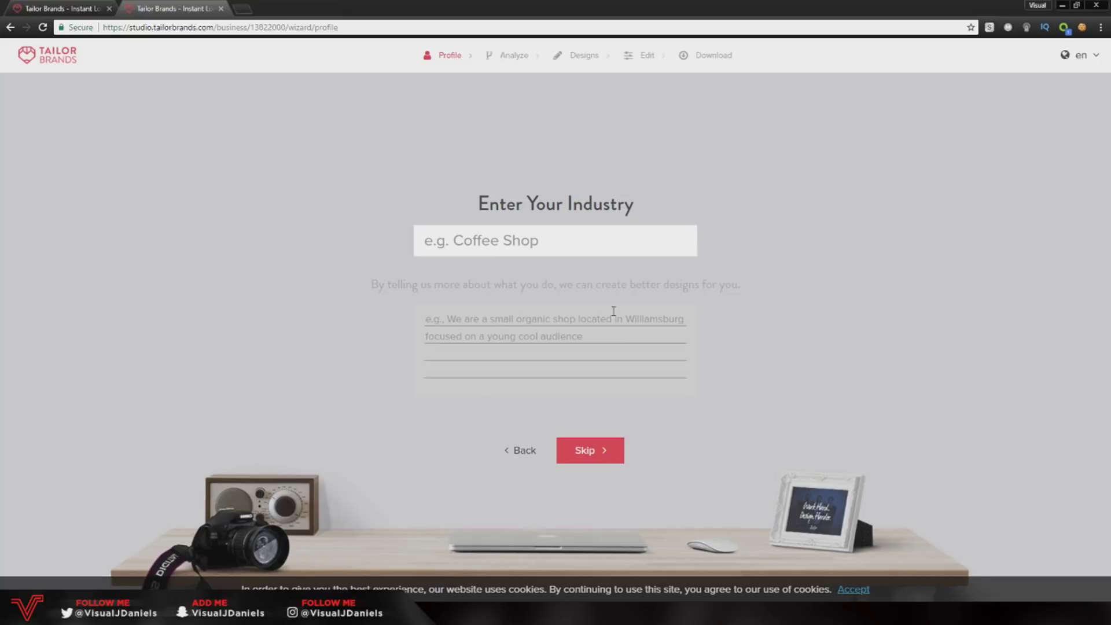
Step: Pick Graphic Design as the industry, describing a UK graphic designer specialising in social media
type("Graphic")
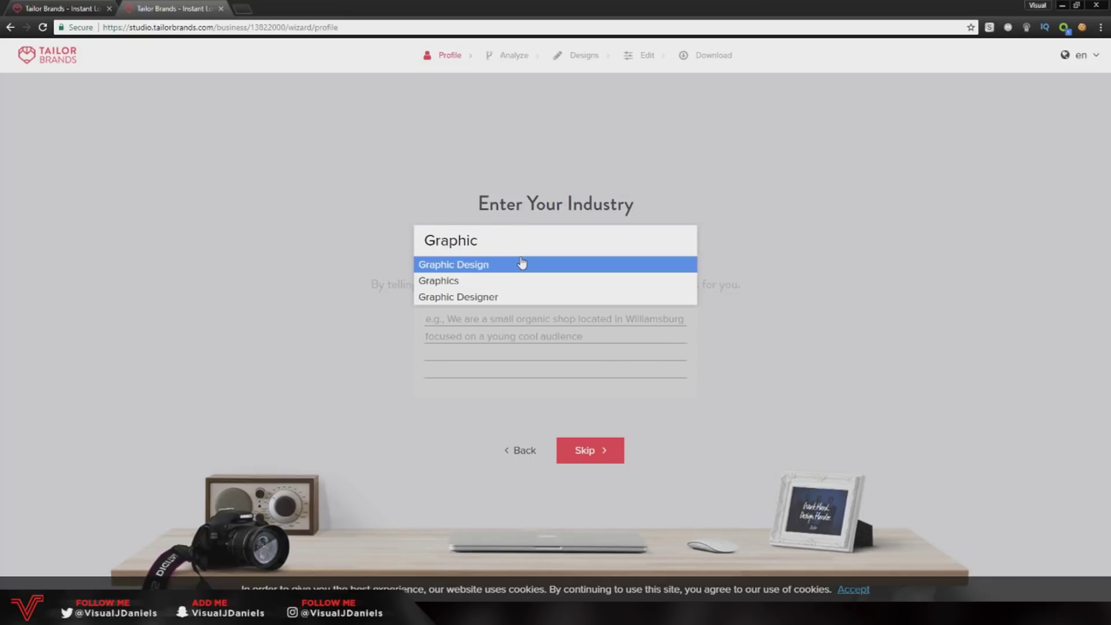
left_click(522, 264)
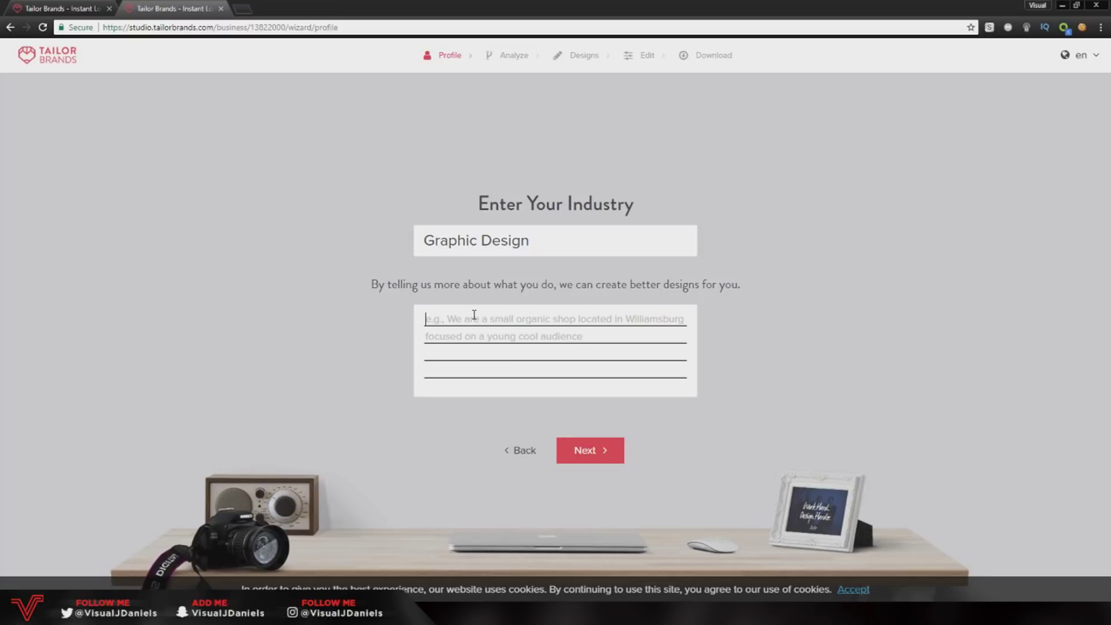
type("Graphic designer located in the U")
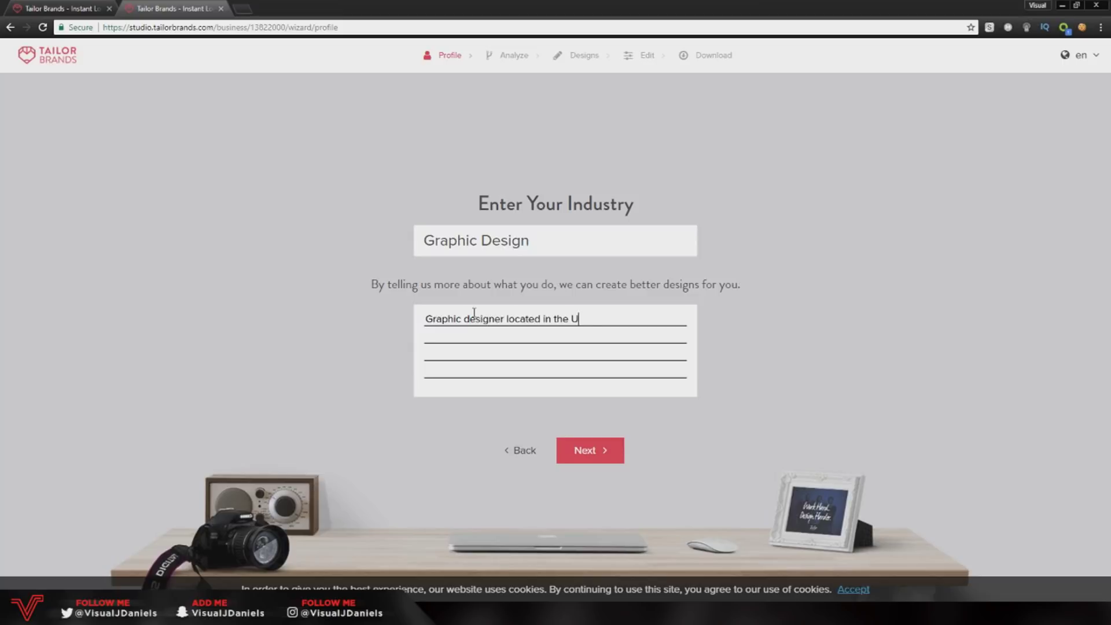
type("nited Kingdom, specali")
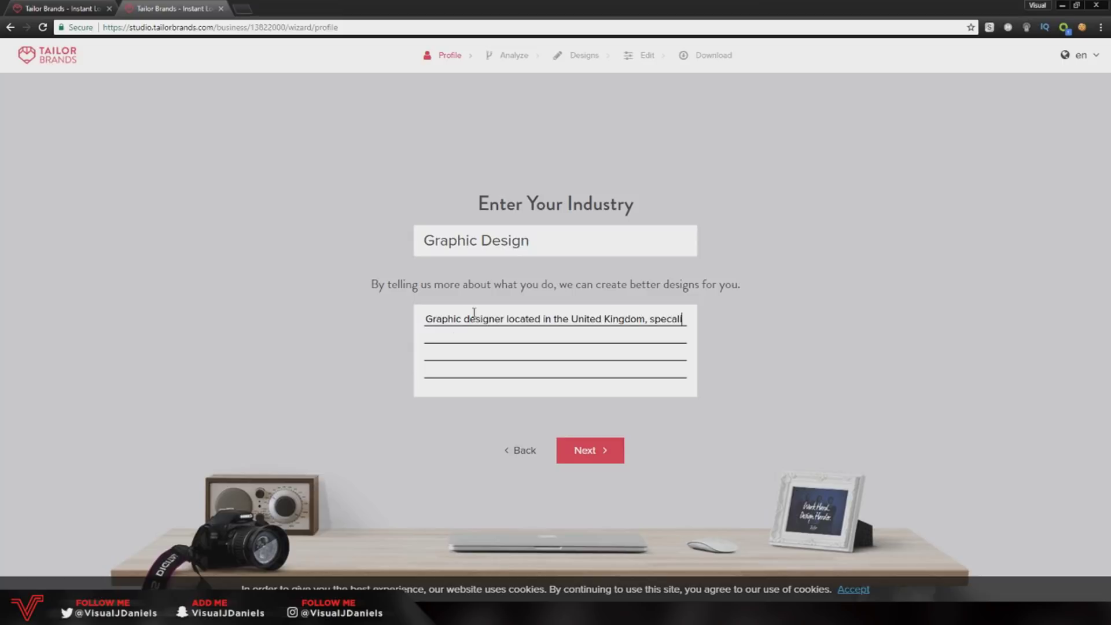
type("sing in social media design.")
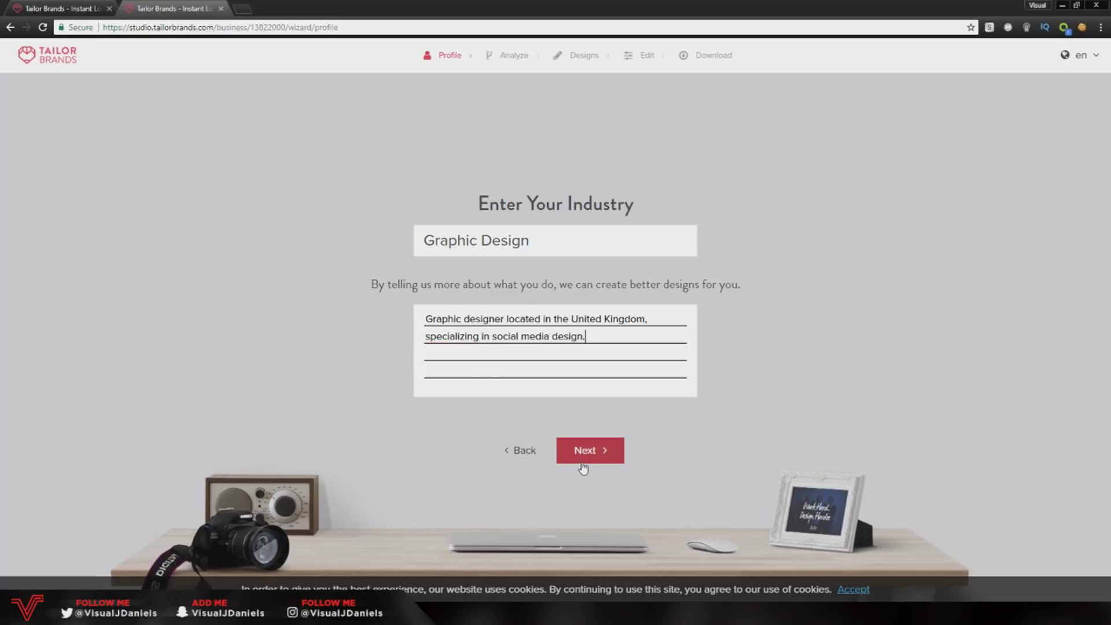
left_click(581, 461)
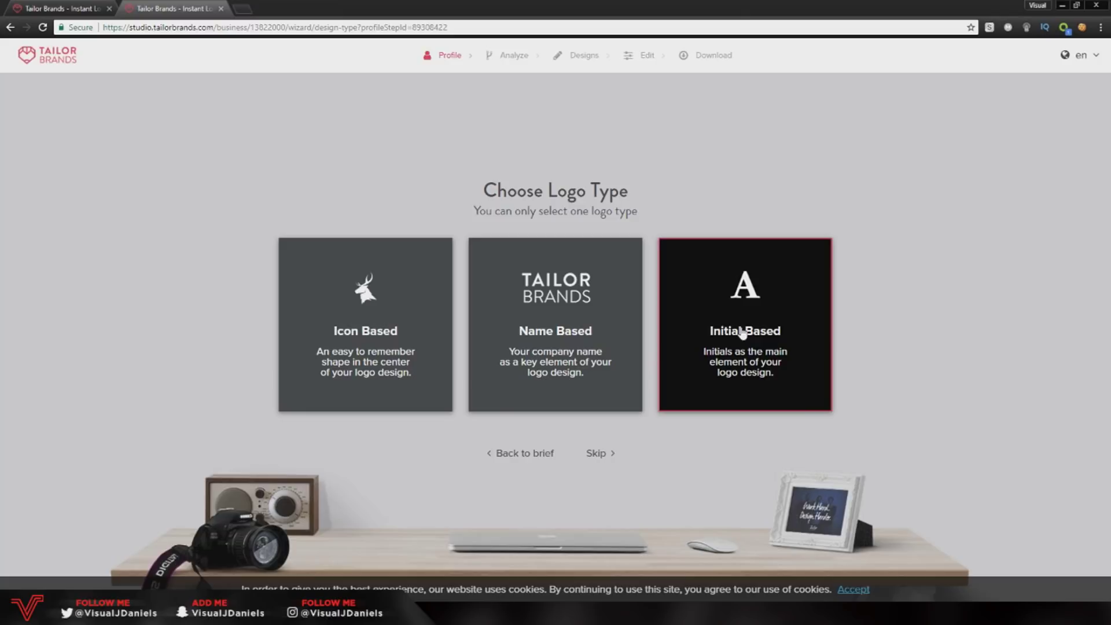
Step: Choose the Initial Based logo type
left_click(743, 332)
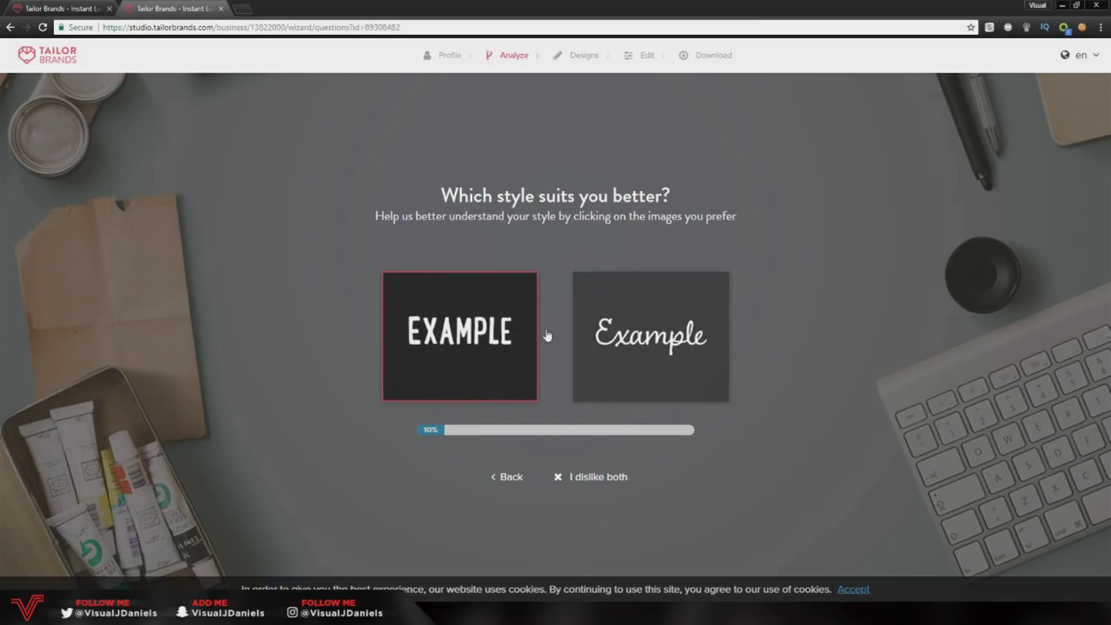
Step: Pick a preferred lettering sample in each of the eight style pairs until the quiz finishes
left_click(487, 336)
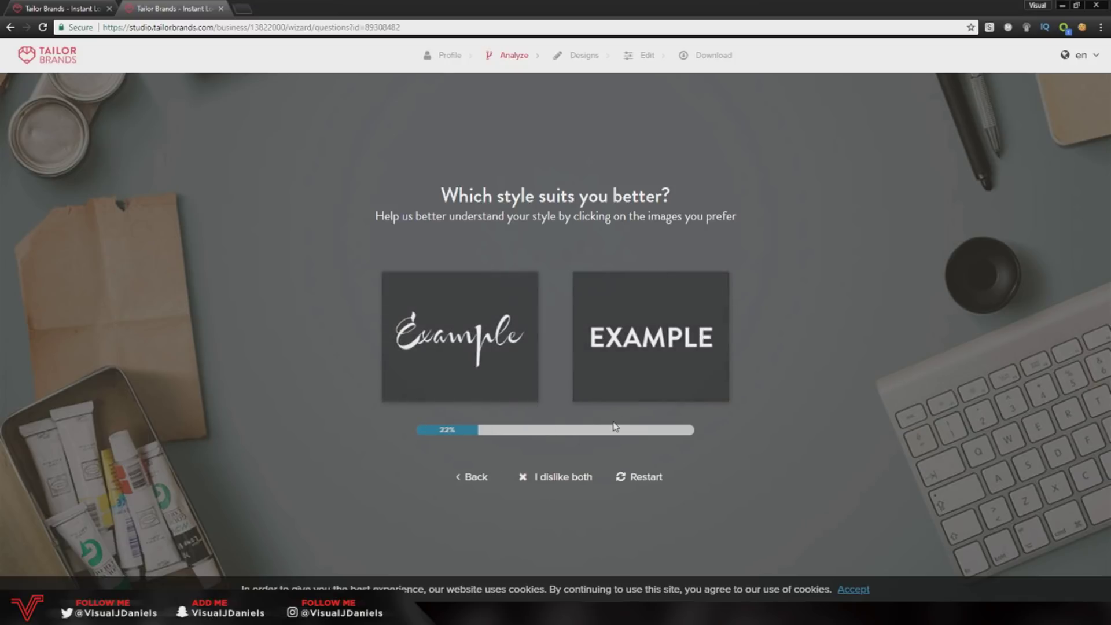
left_click(623, 341)
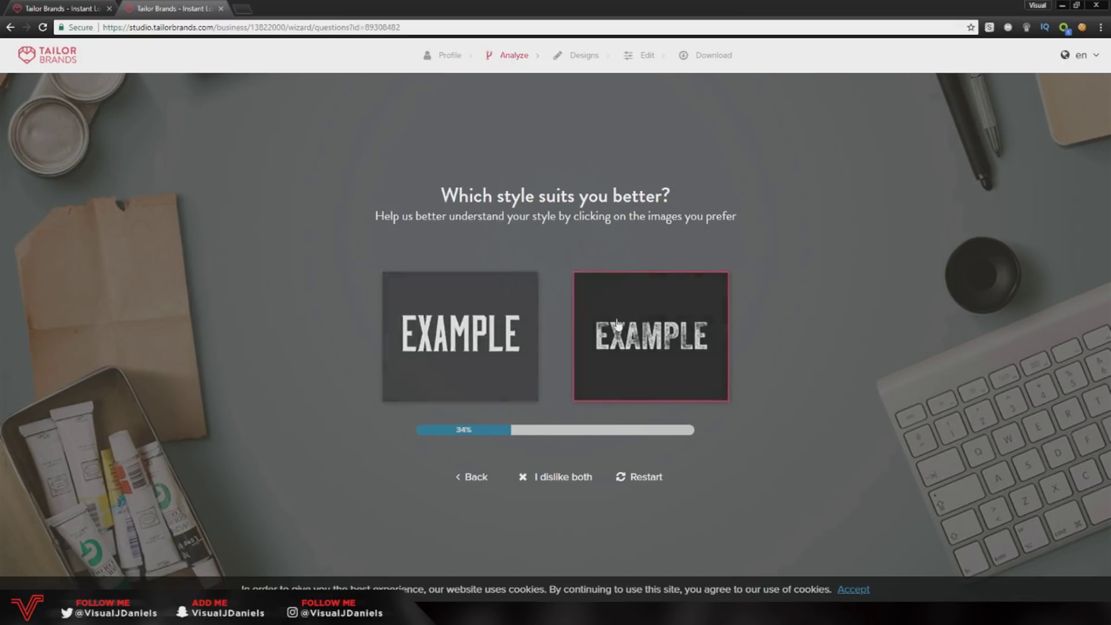
left_click(476, 330)
left_click(632, 357)
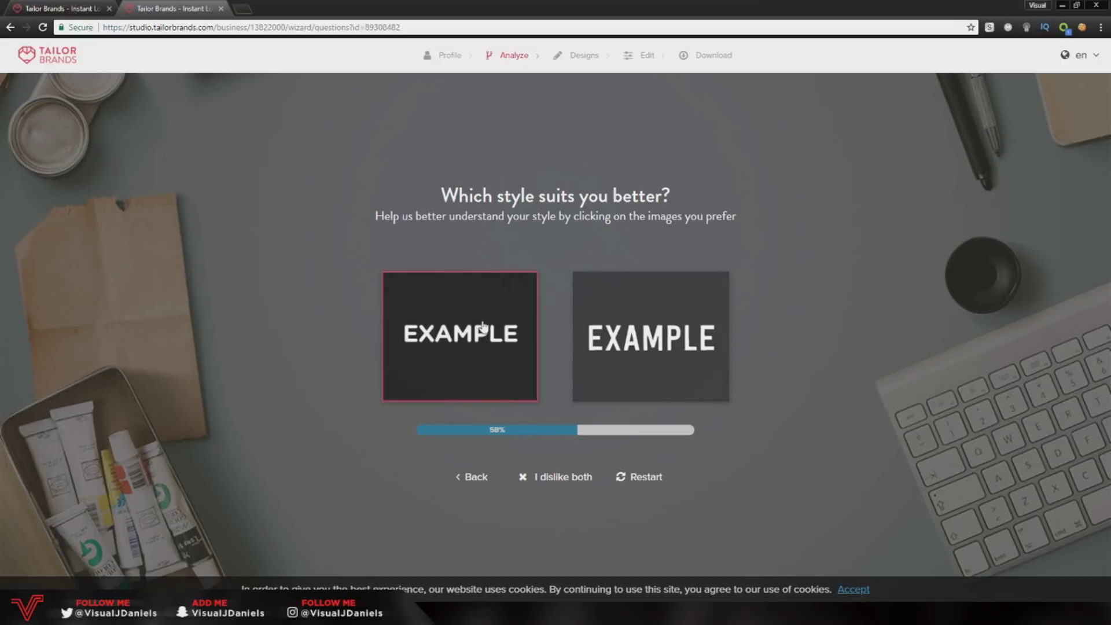
left_click(521, 370)
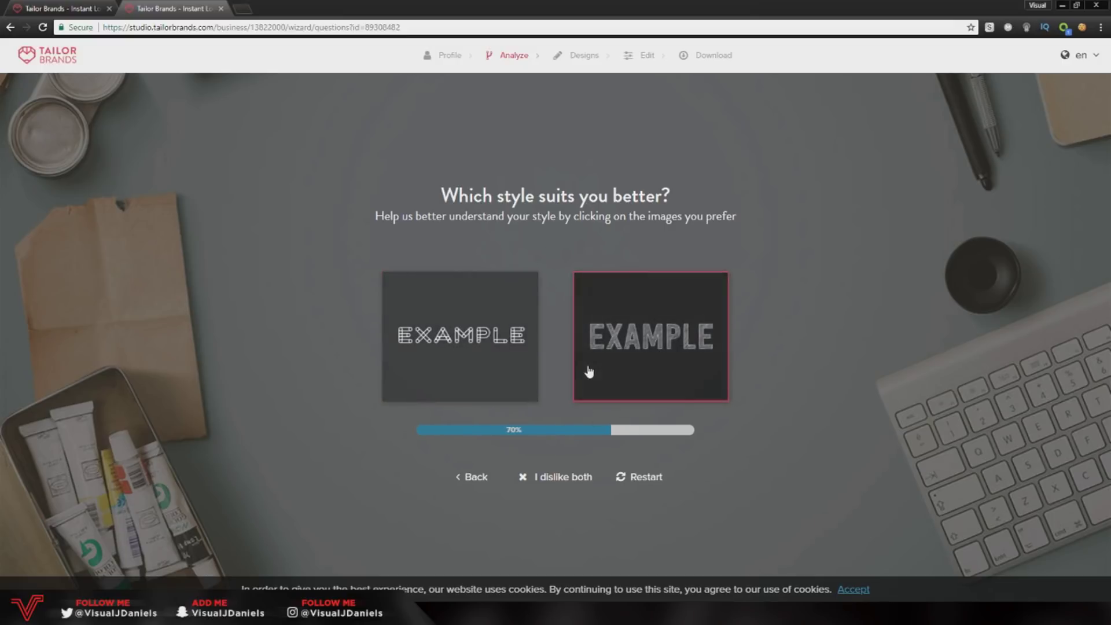
left_click(628, 332)
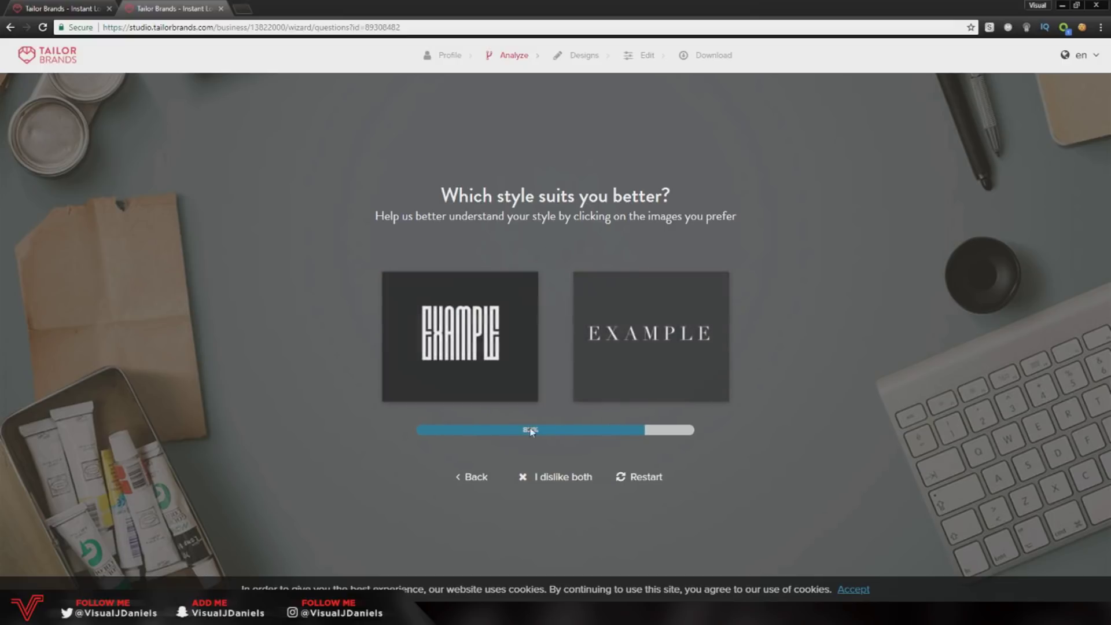
left_click(506, 343)
left_click(474, 353)
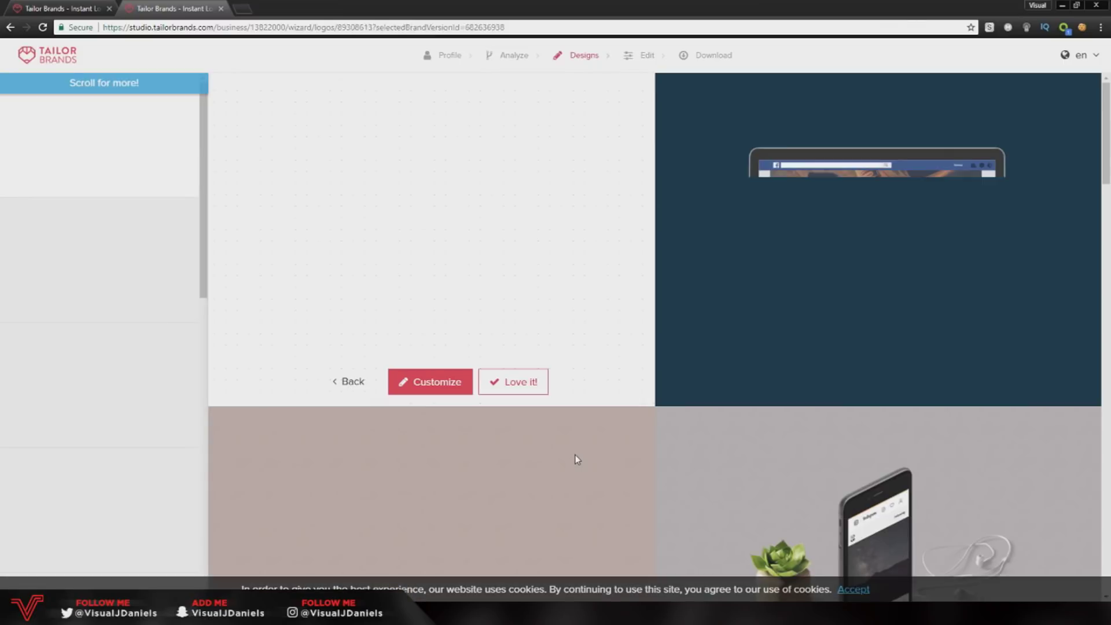
Step: Browse the generated logo sidebar and load more logo suggestions with See More
scroll(75, 234, "down", 2)
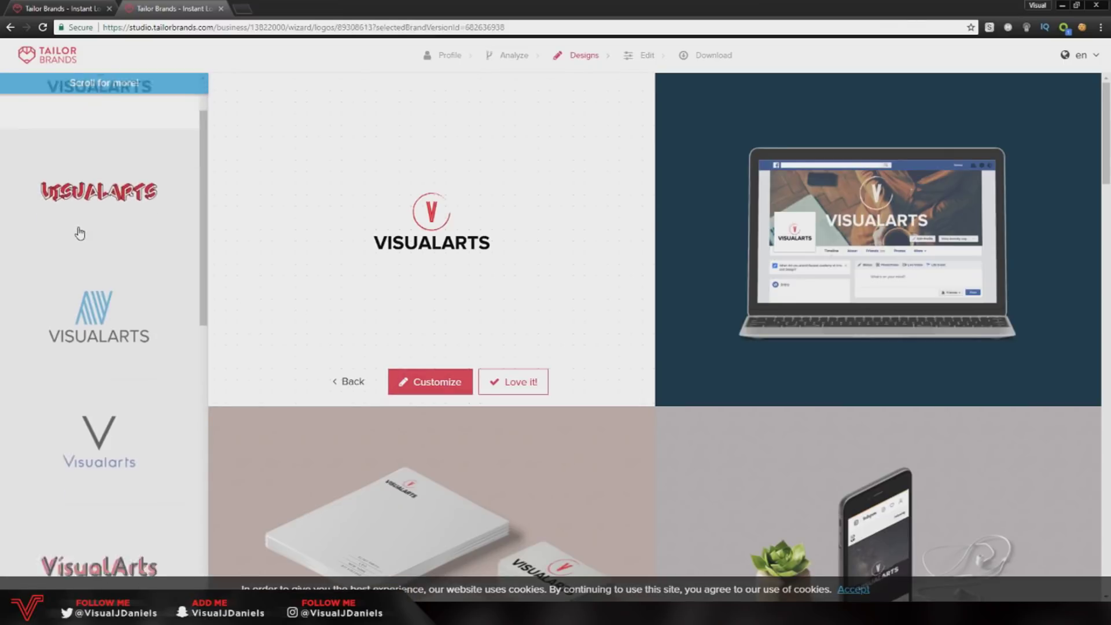
scroll(123, 325, "down", 9)
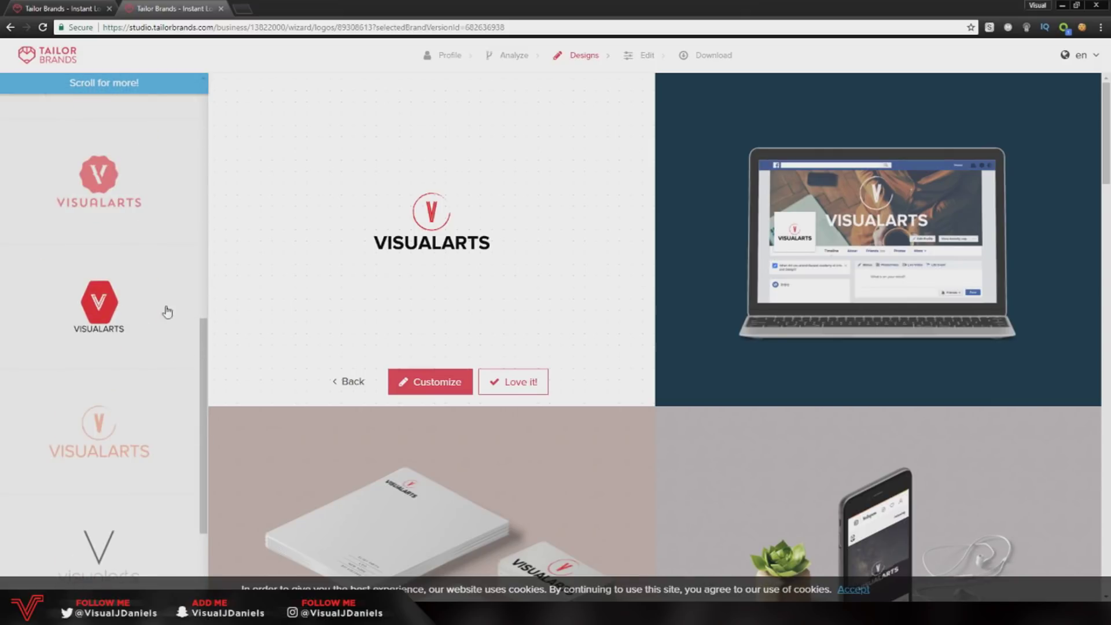
scroll(128, 276, "up", 8)
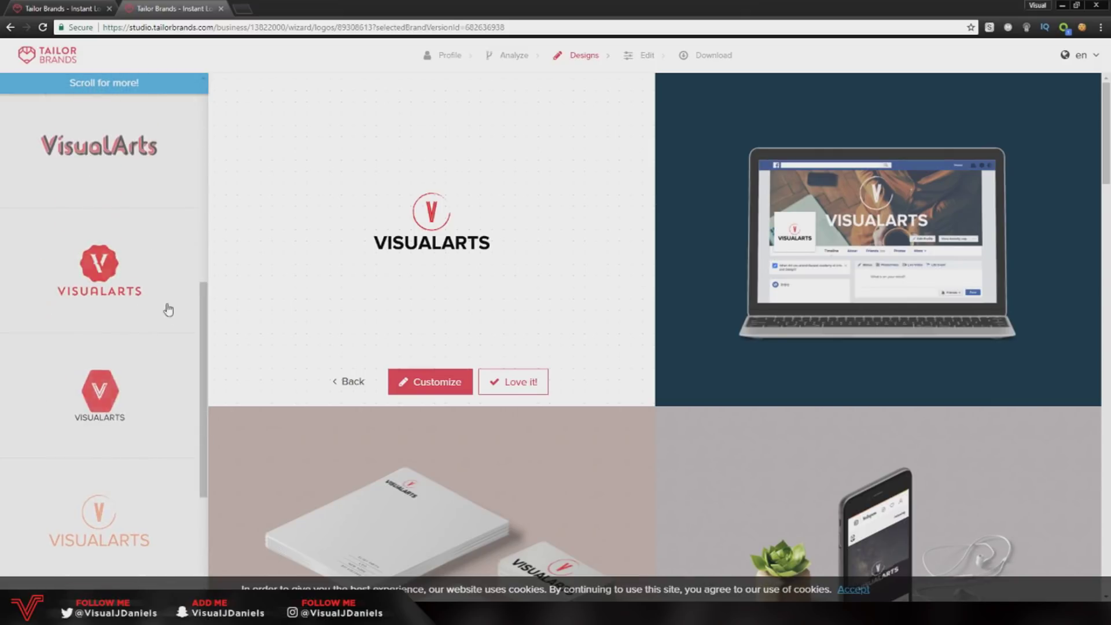
scroll(125, 372, "up", 3)
scroll(115, 376, "down", 10)
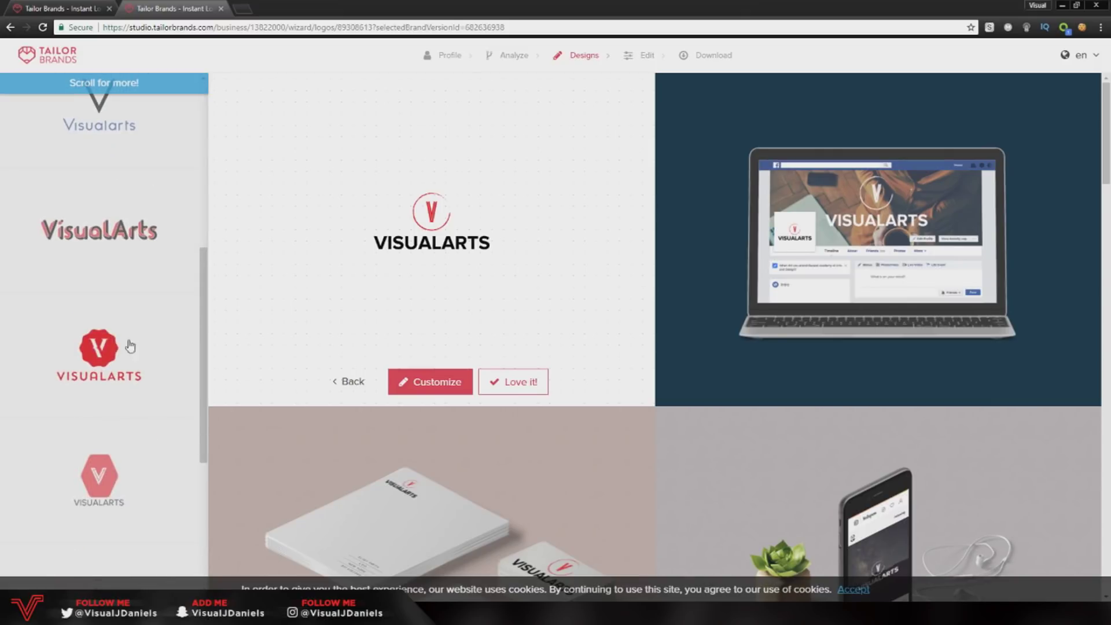
scroll(139, 345, "down", 2)
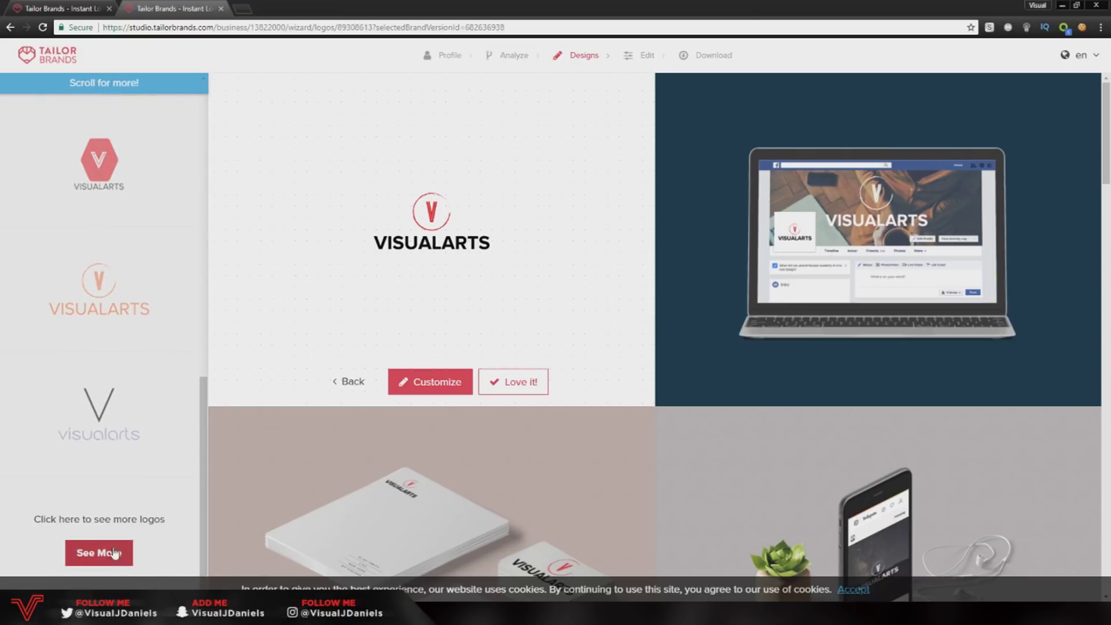
left_click(95, 539)
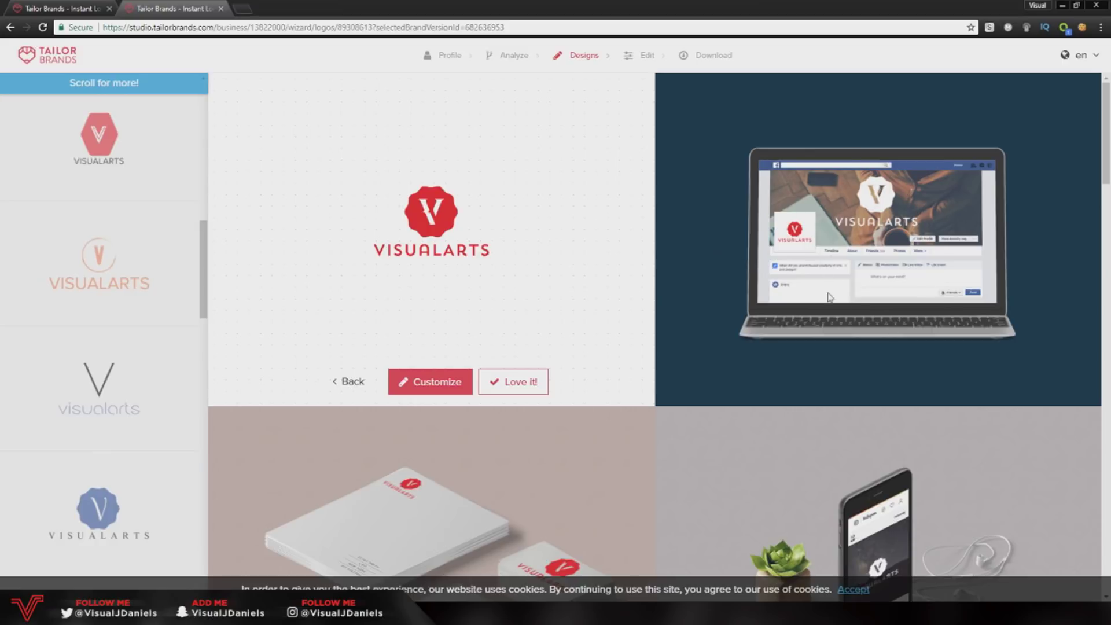
Step: Preview the red-and-black VisualArts wordmark design from the expanded list
scroll(750, 342, "down", 6)
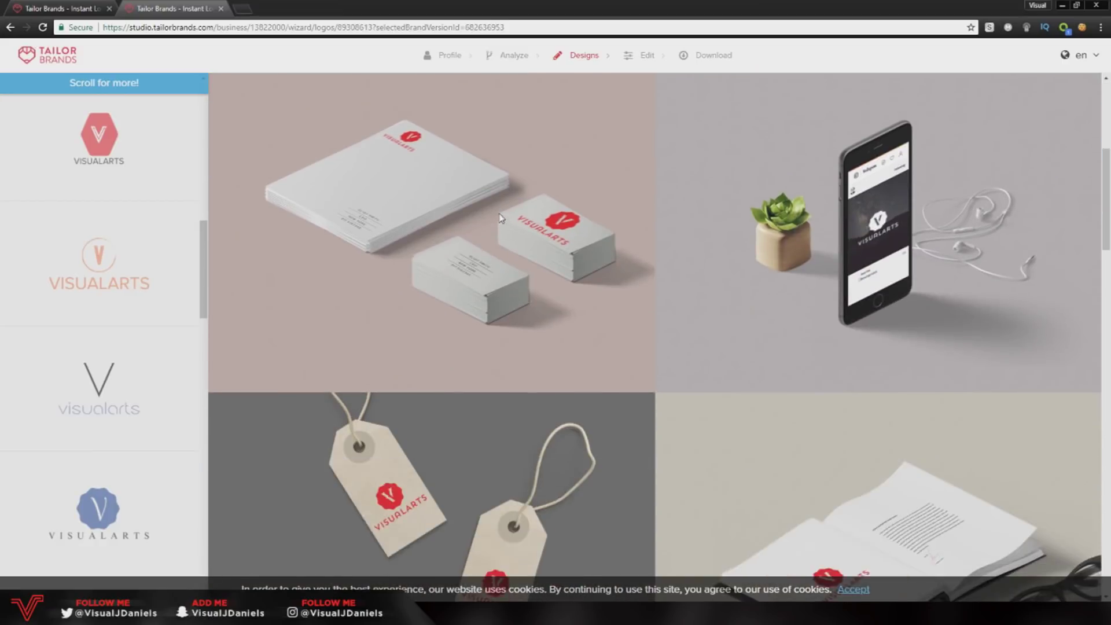
scroll(527, 252, "down", 11)
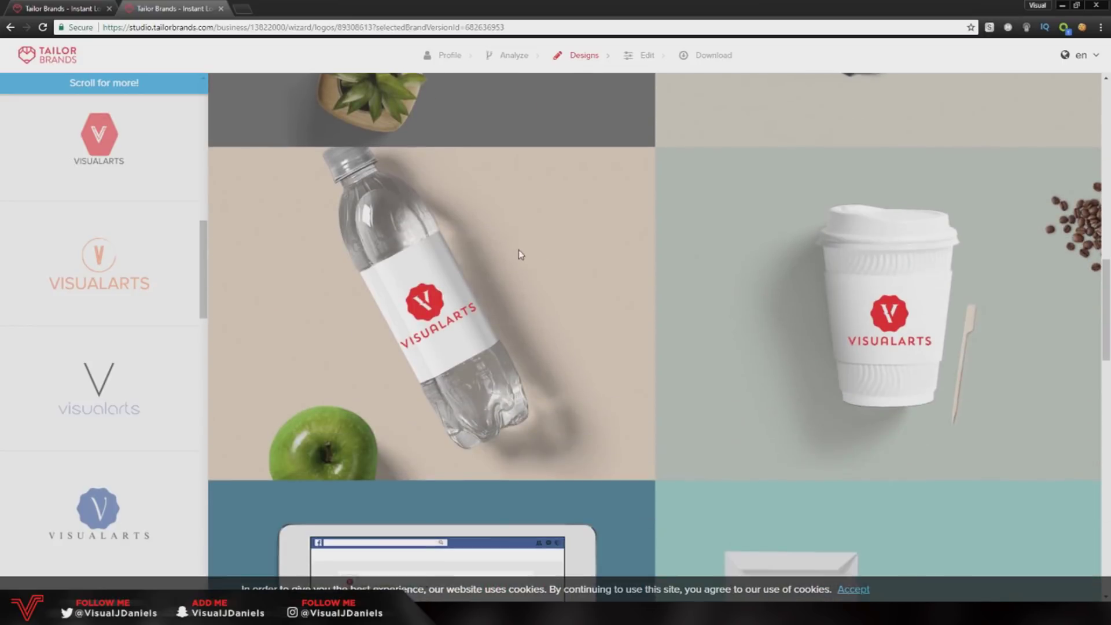
scroll(544, 330, "down", 6)
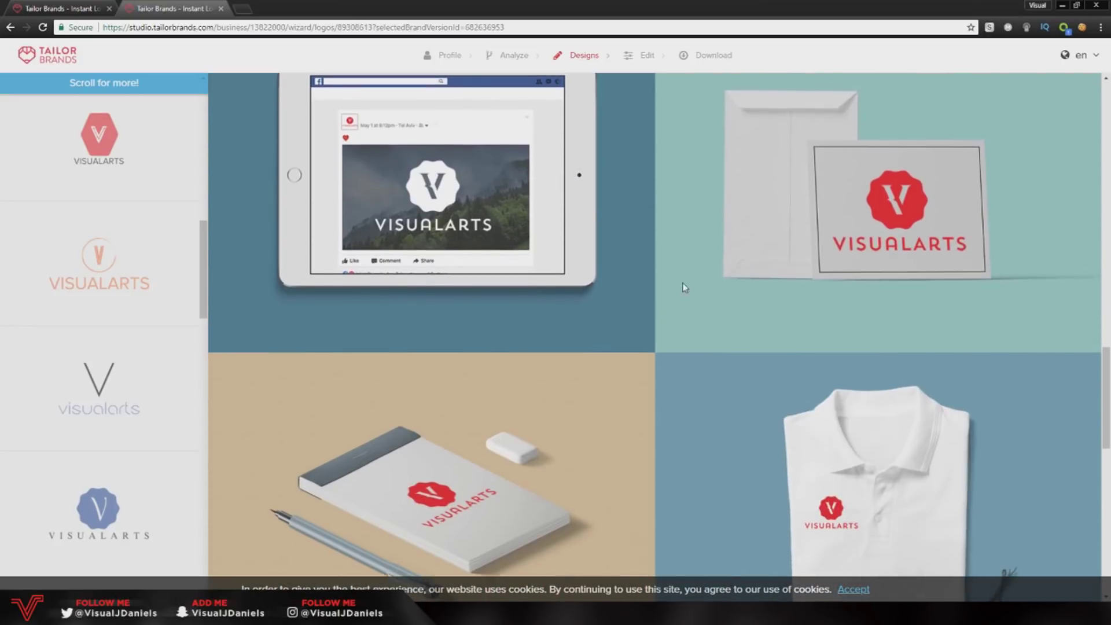
scroll(470, 237, "down", 10)
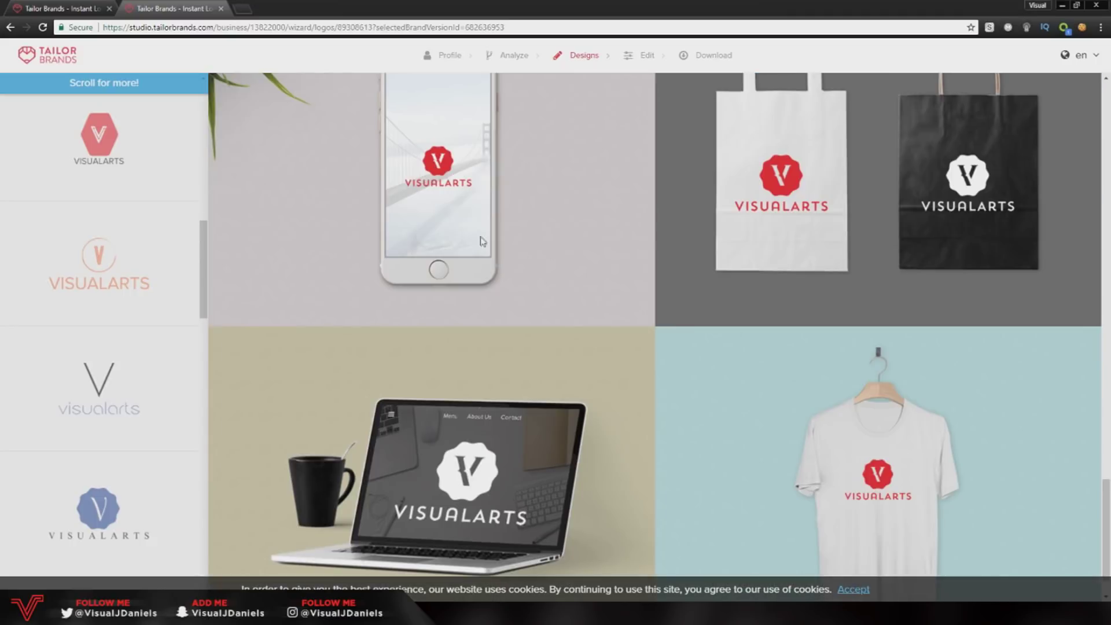
scroll(481, 210, "down", 1)
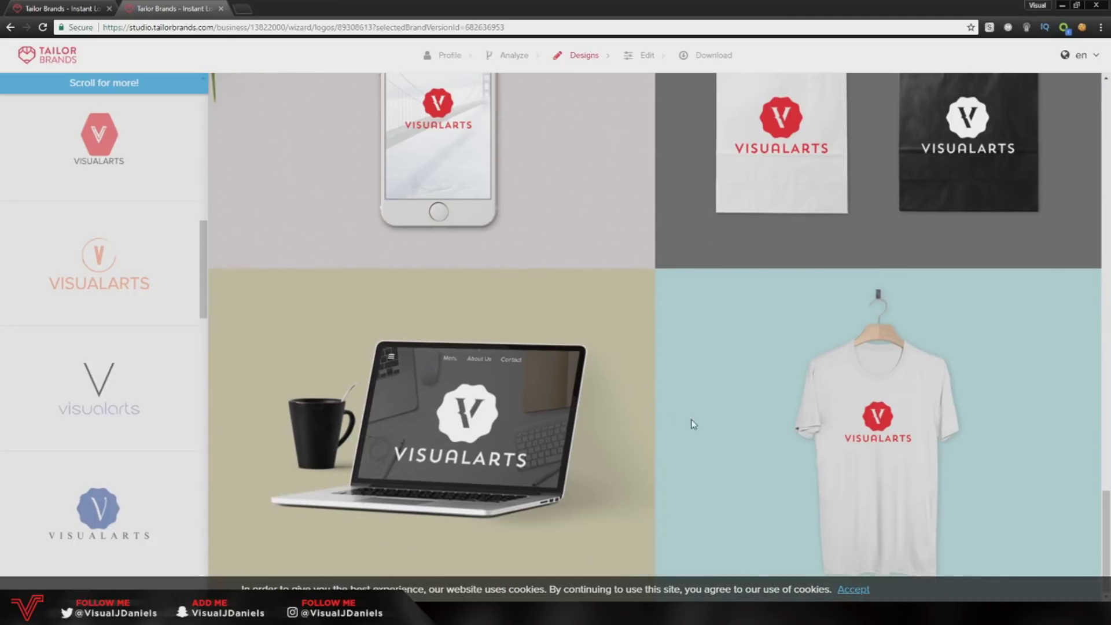
left_click(207, 286)
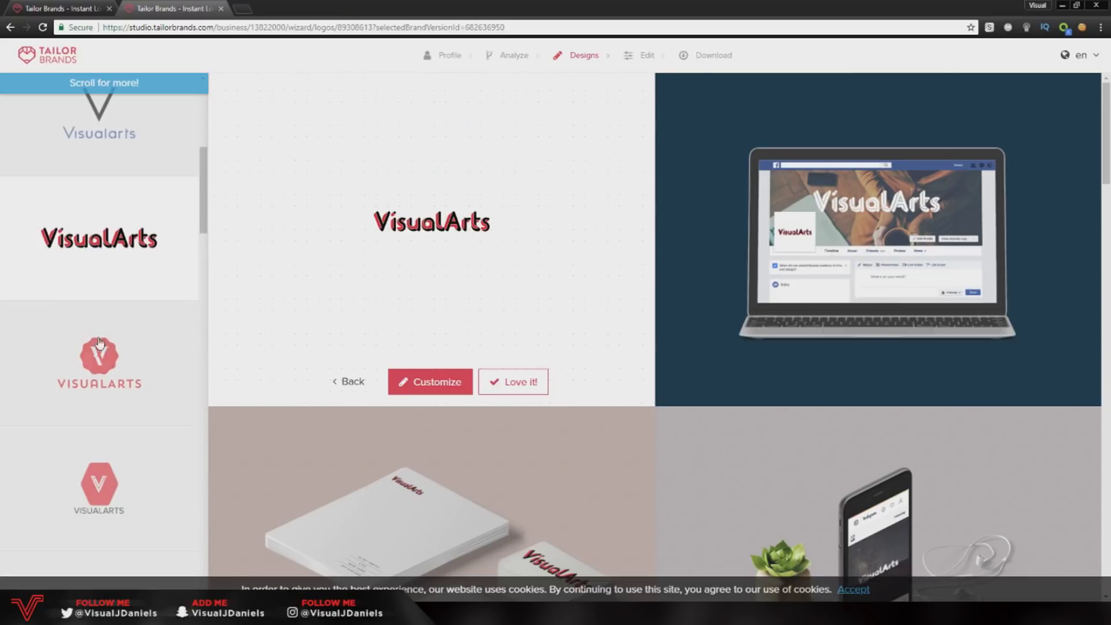
Step: Review the red VisualArts wordmark's mockups and open it for customising
scroll(100, 342, "up", 2)
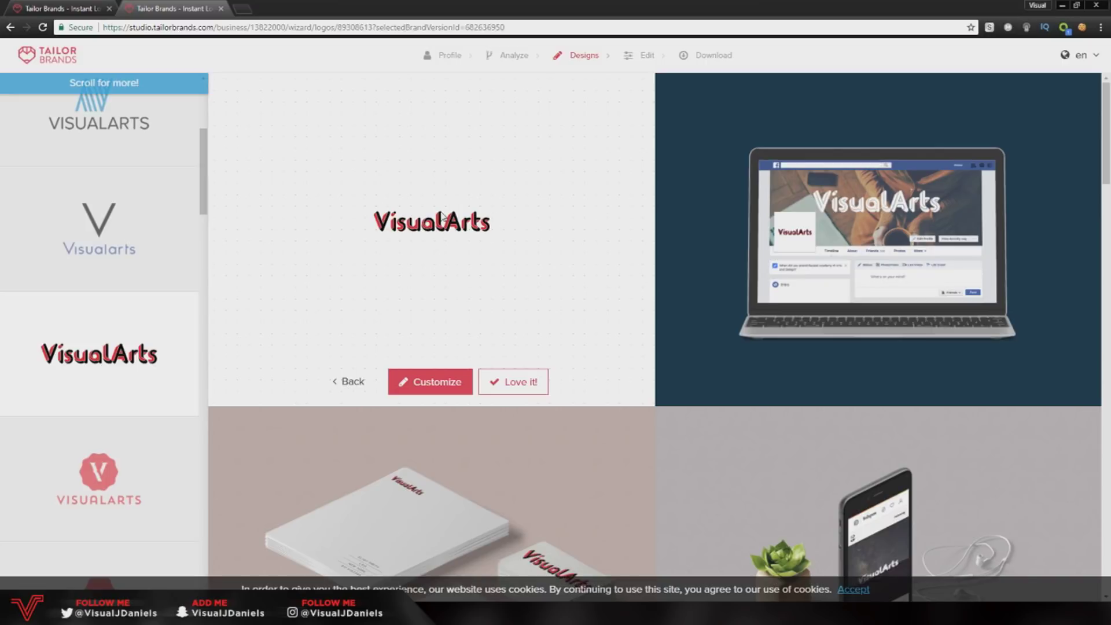
scroll(441, 217, "down", 15)
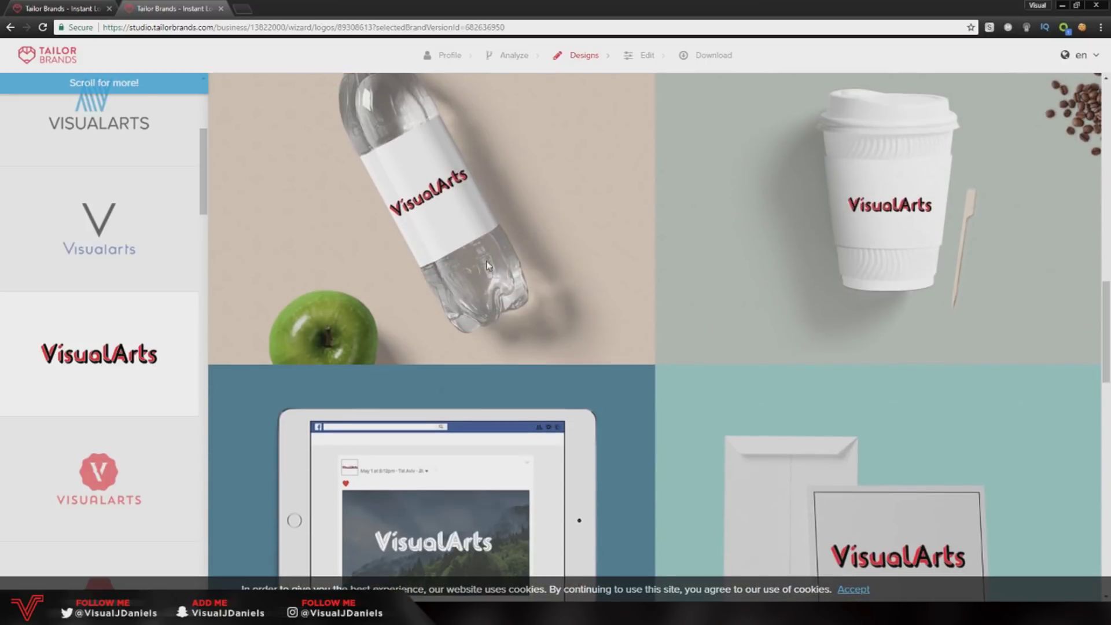
scroll(488, 267, "down", 15)
scroll(381, 228, "down", 3)
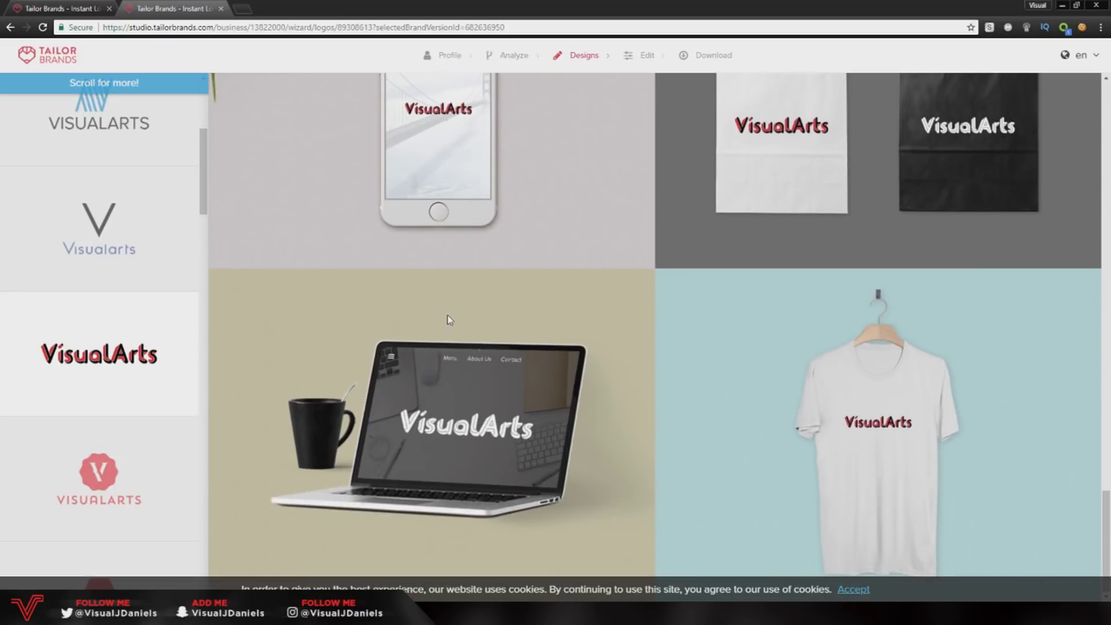
scroll(495, 364, "up", 15)
scroll(495, 364, "up", 15)
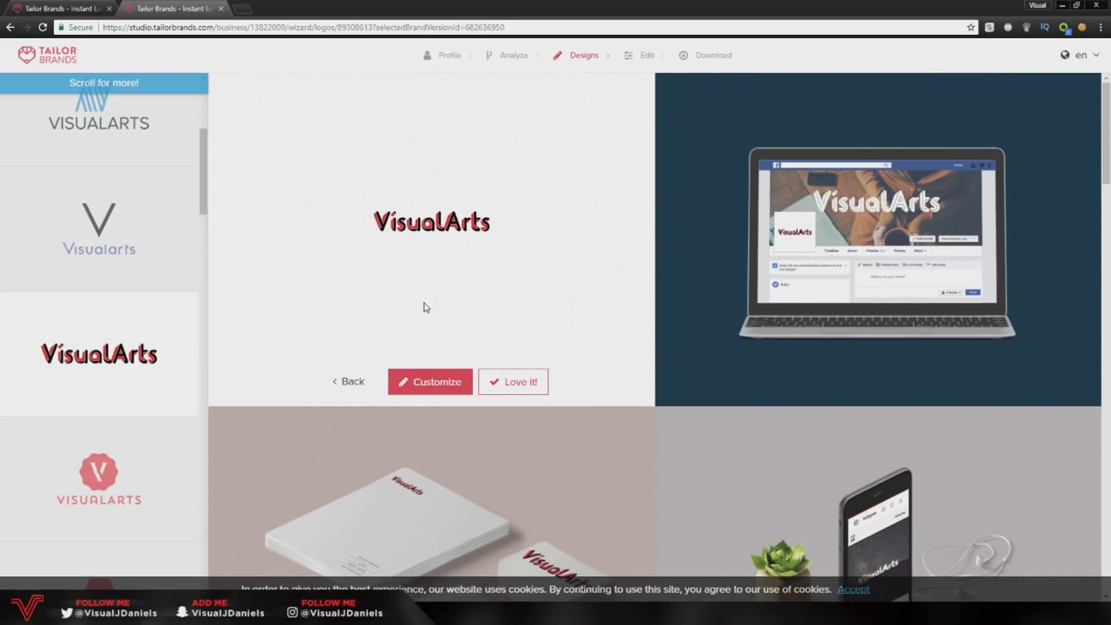
left_click(418, 389)
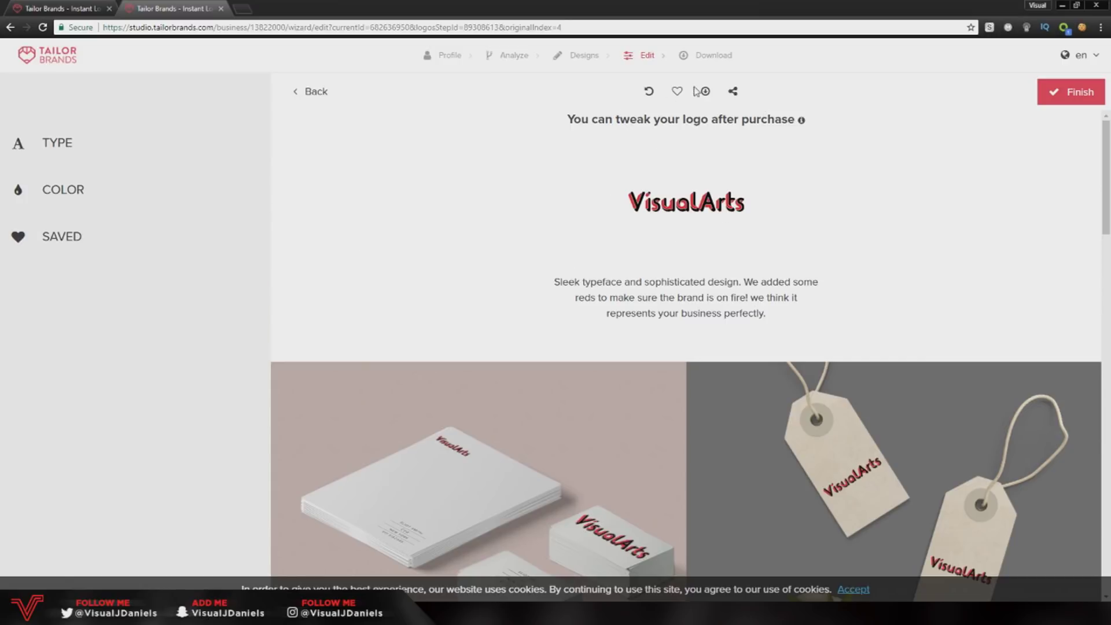
left_click(1067, 92)
Step: Compare plan prices under 1 Month, 2 Years and 1 Year billing, ending on annual
scroll(548, 172, "down", 2)
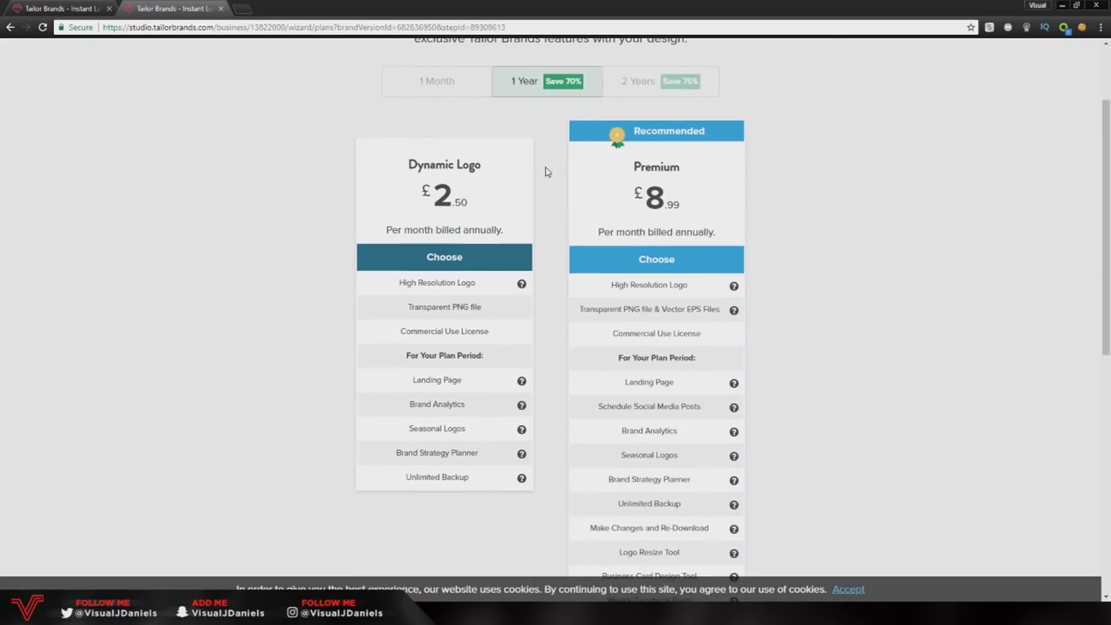
scroll(547, 172, "up", 2)
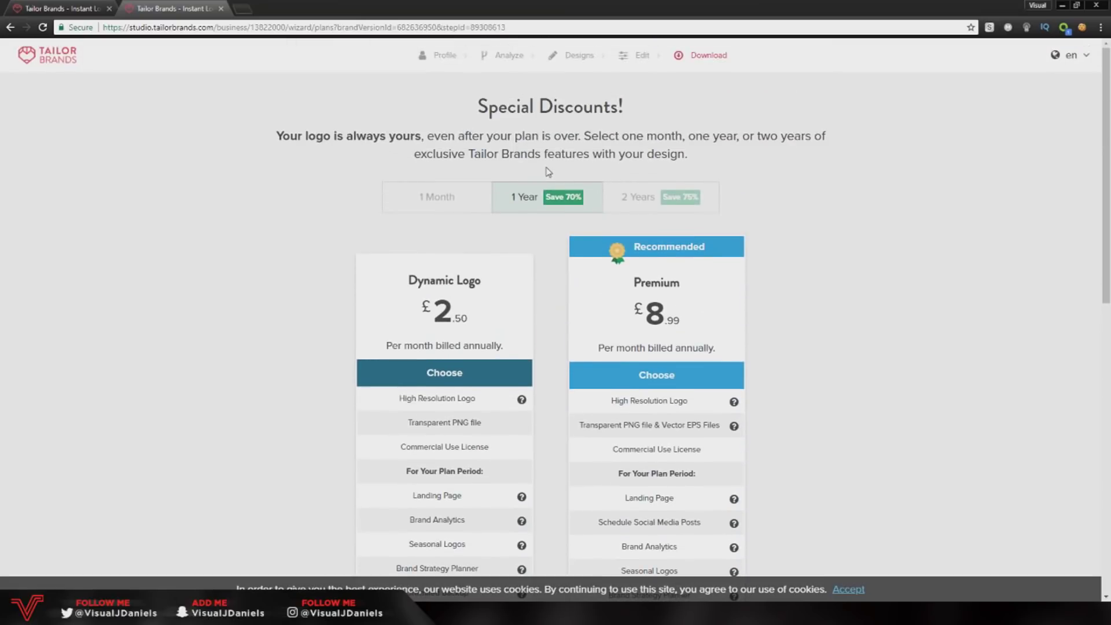
left_click(437, 196)
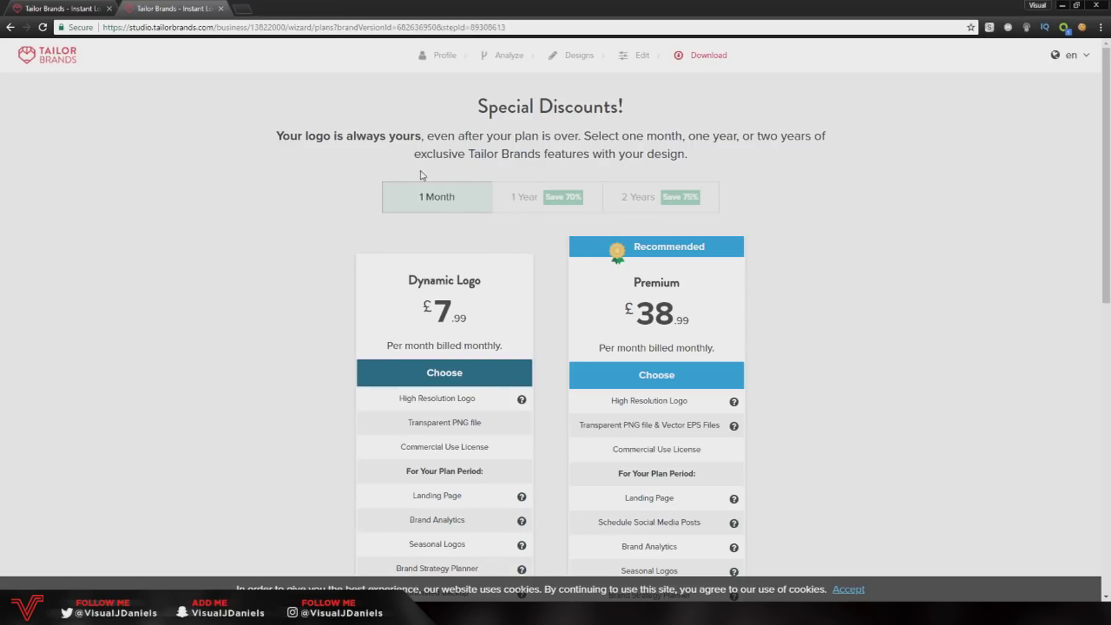
scroll(452, 245, "down", 2)
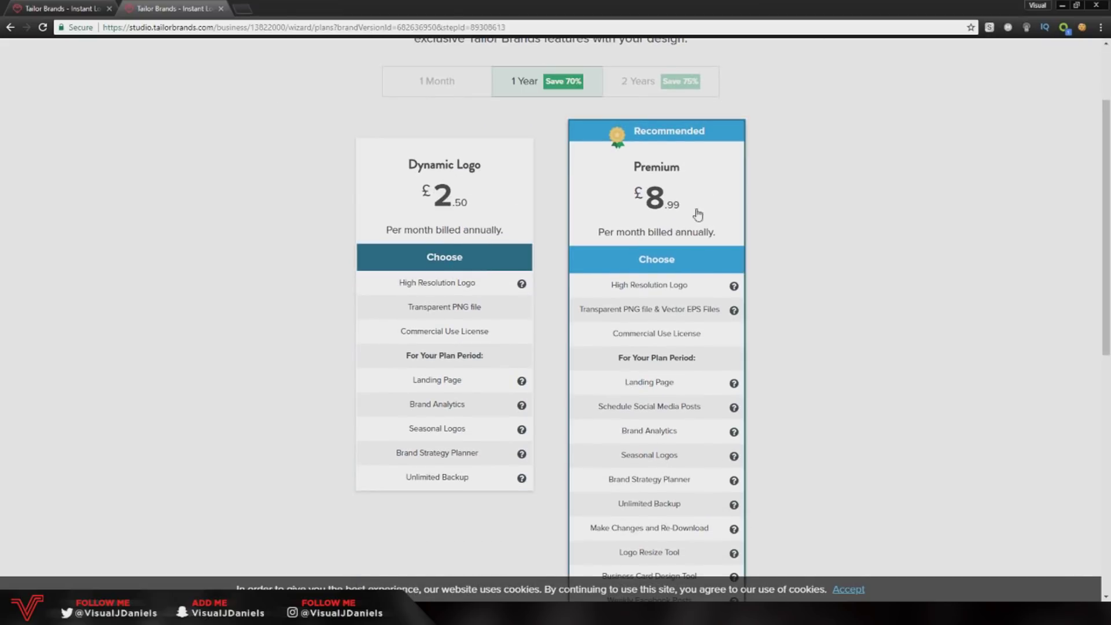
left_click(678, 83)
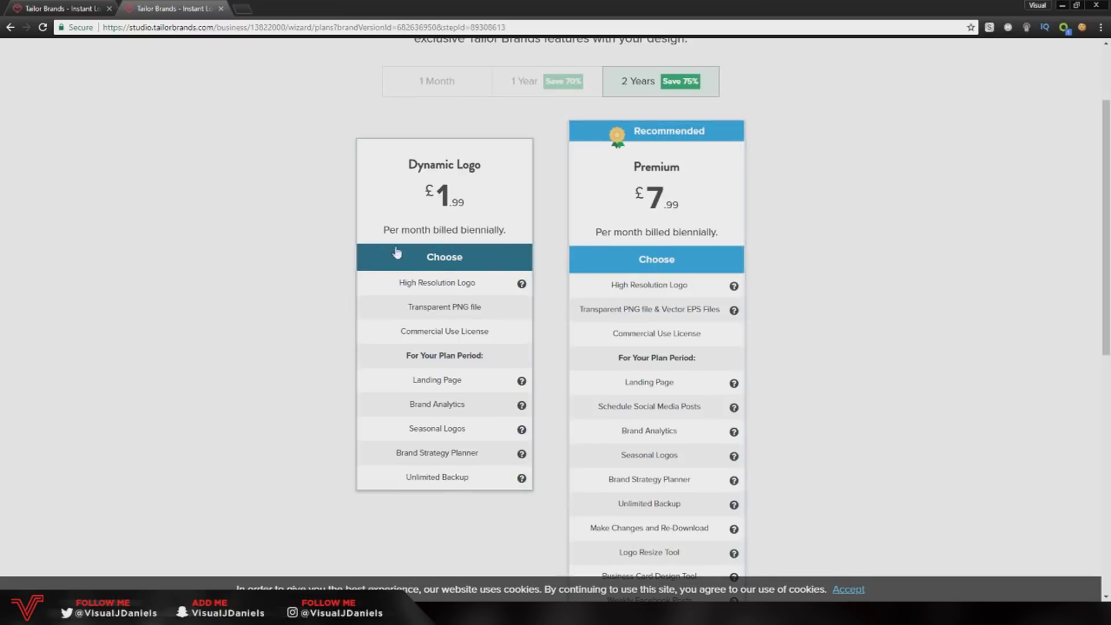
scroll(721, 359, "up", 2)
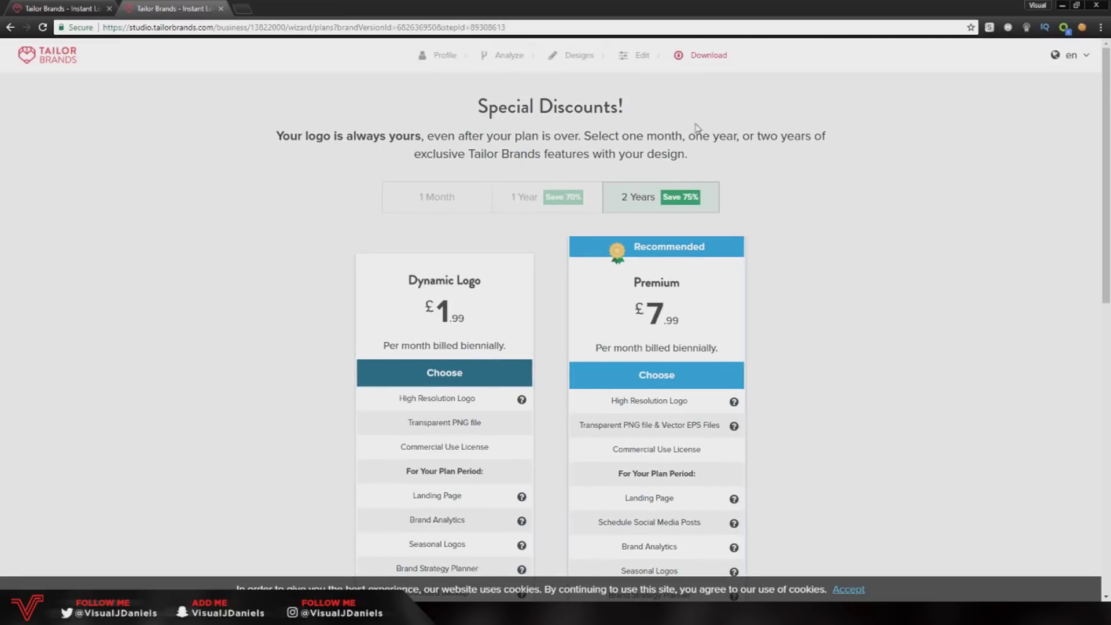
left_click(560, 197)
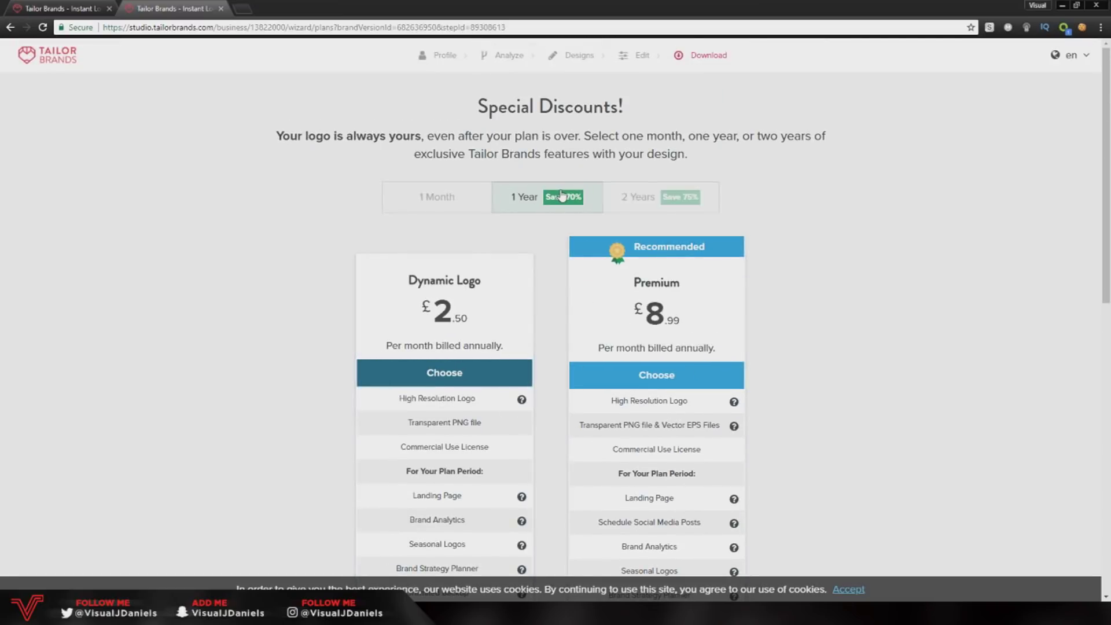
scroll(699, 388, "down", 15)
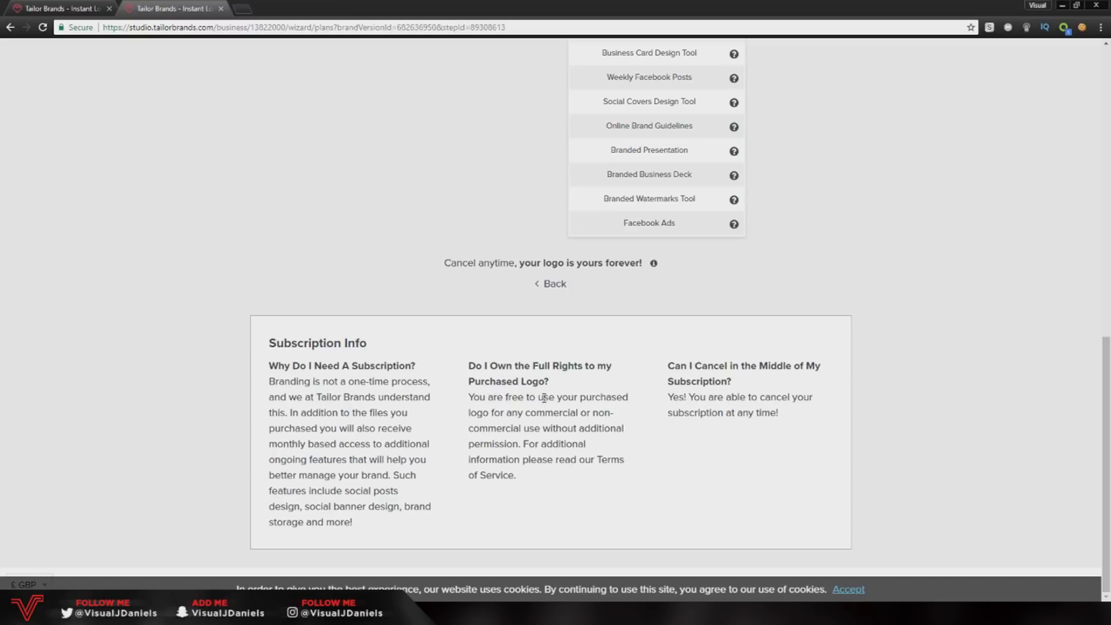
scroll(965, 321, "up", 10)
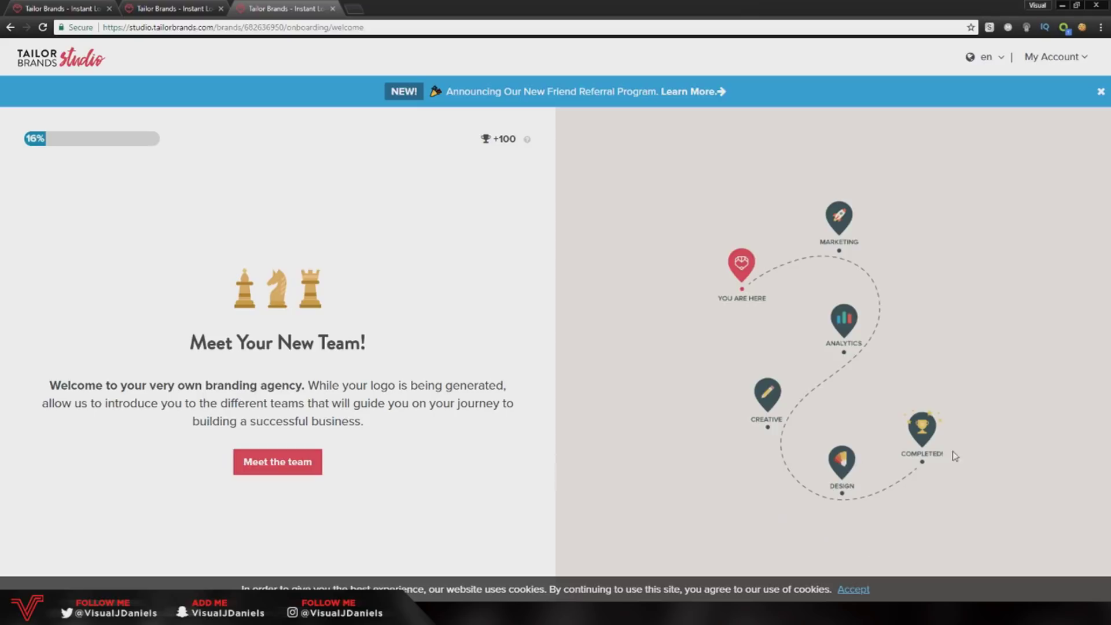
Step: Start the team introduction, skip the marketing step, then back out to the welcome page
left_click(278, 462)
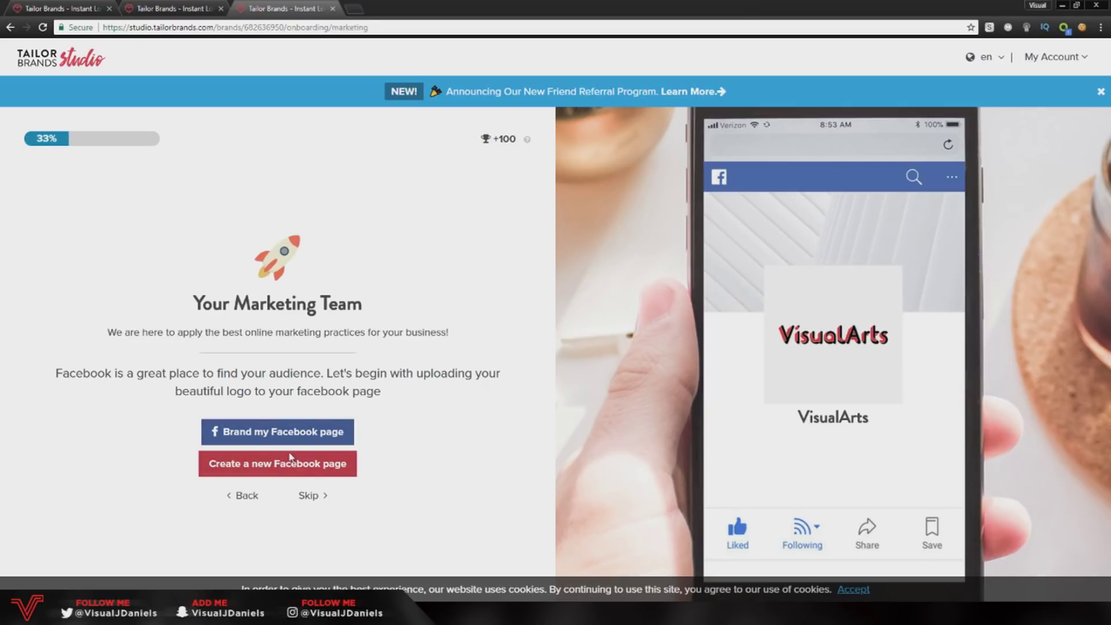
left_click(310, 496)
left_click(530, 375)
left_click(246, 493)
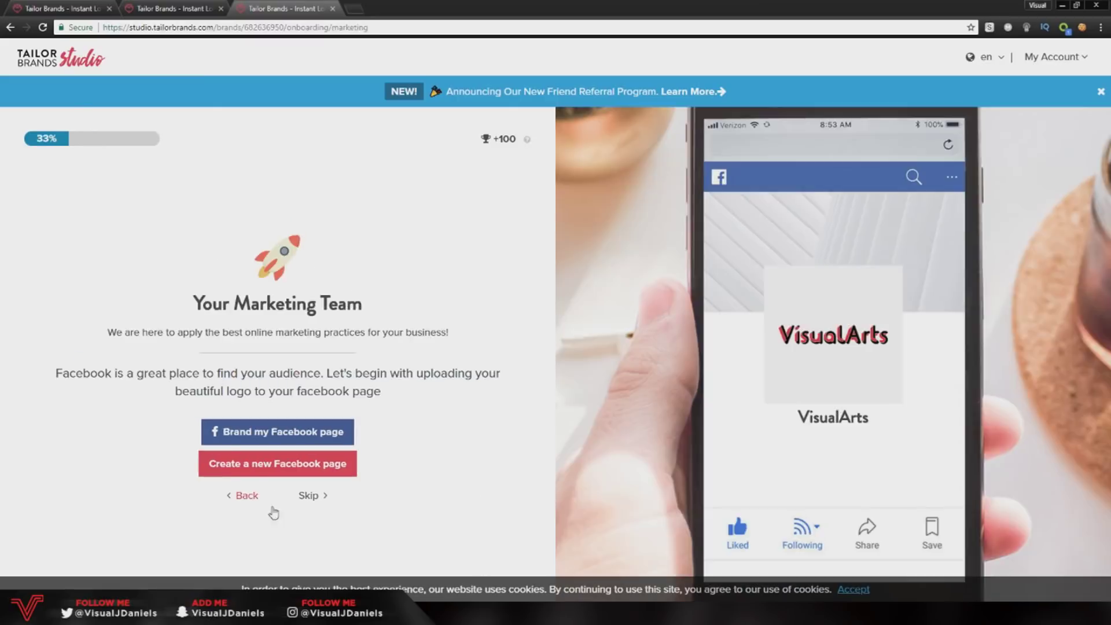
left_click(243, 495)
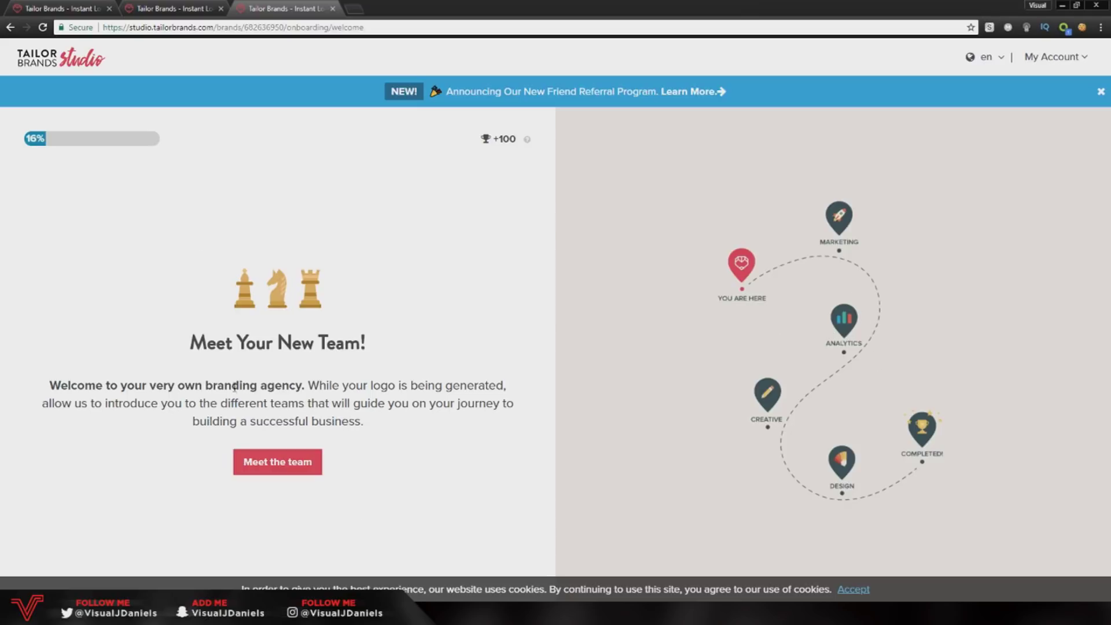
Step: Restart the team introduction, skip Facebook branding and analytics, and add General as a subject
left_click(283, 469)
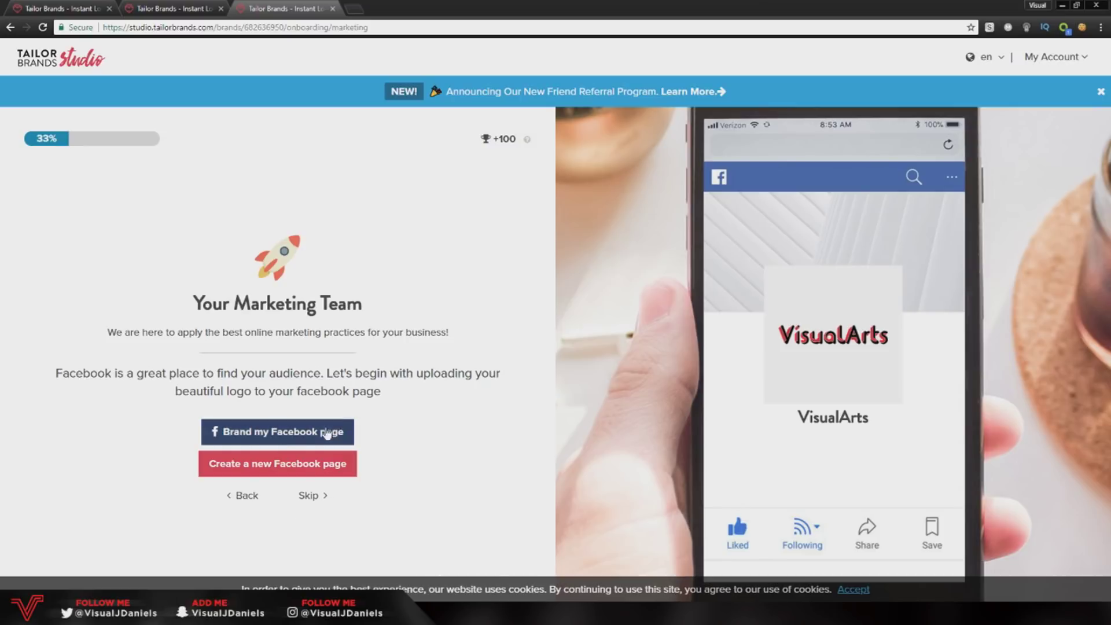
left_click(309, 496)
left_click(508, 364)
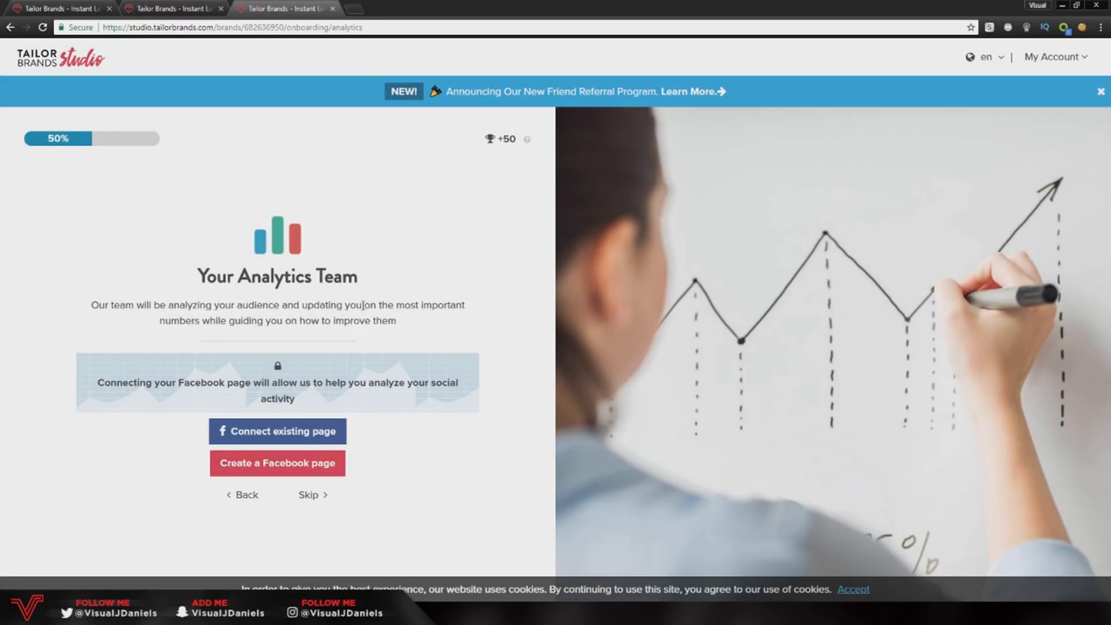
left_click(310, 493)
scroll(357, 350, "down", 1)
left_click(376, 453)
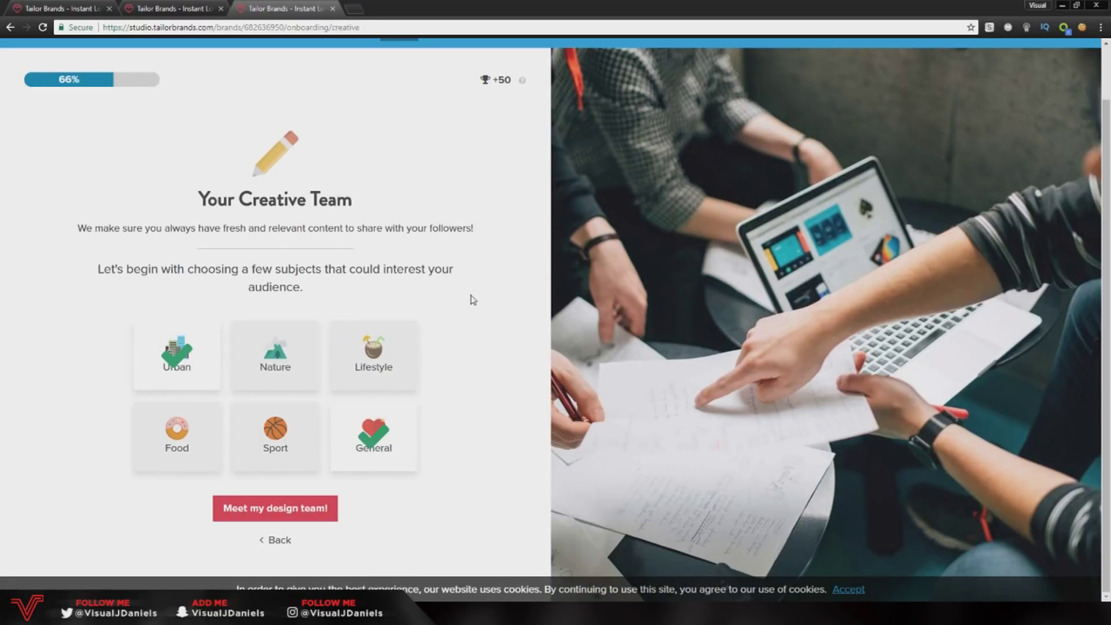
left_click(275, 508)
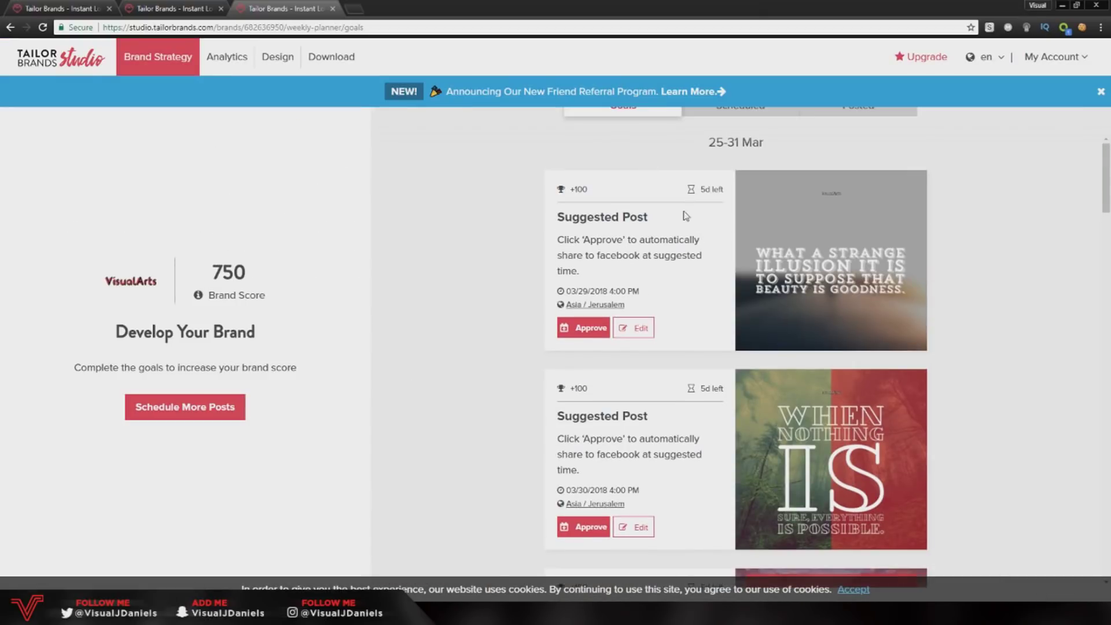
Step: Download the VisualArts logo files from the Get Your Logo goal card
scroll(665, 244, "down", 2)
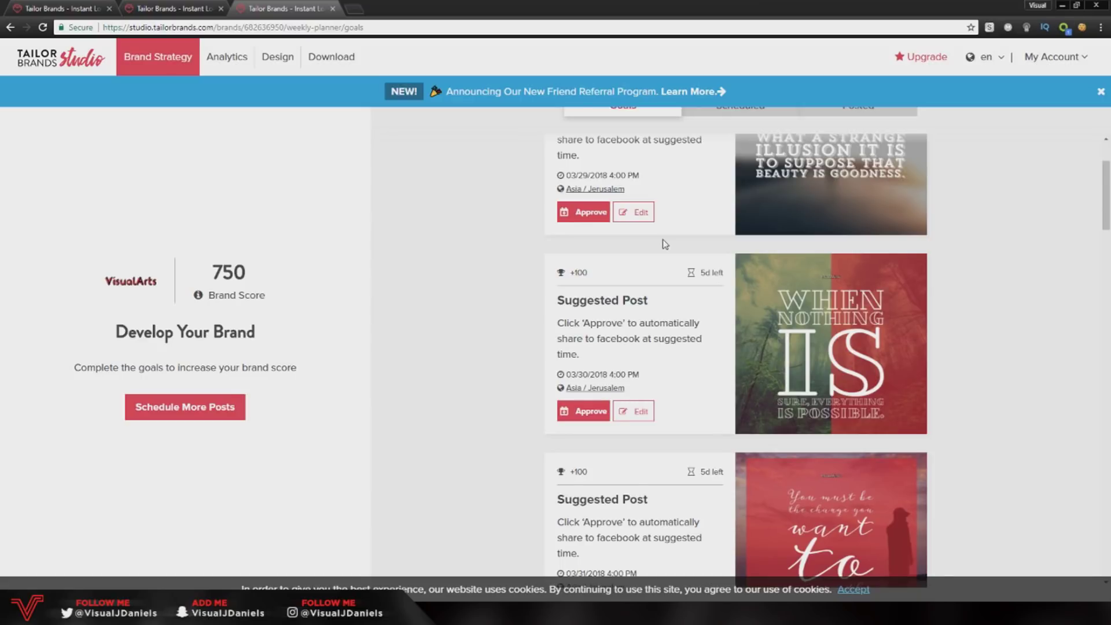
scroll(665, 243, "down", 15)
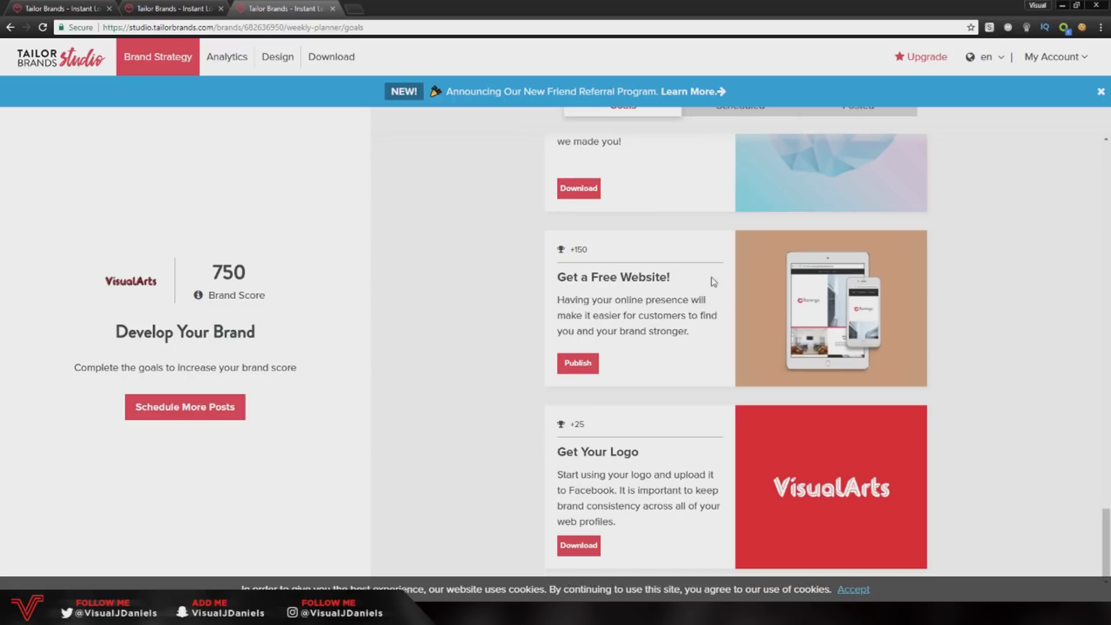
left_click(585, 548)
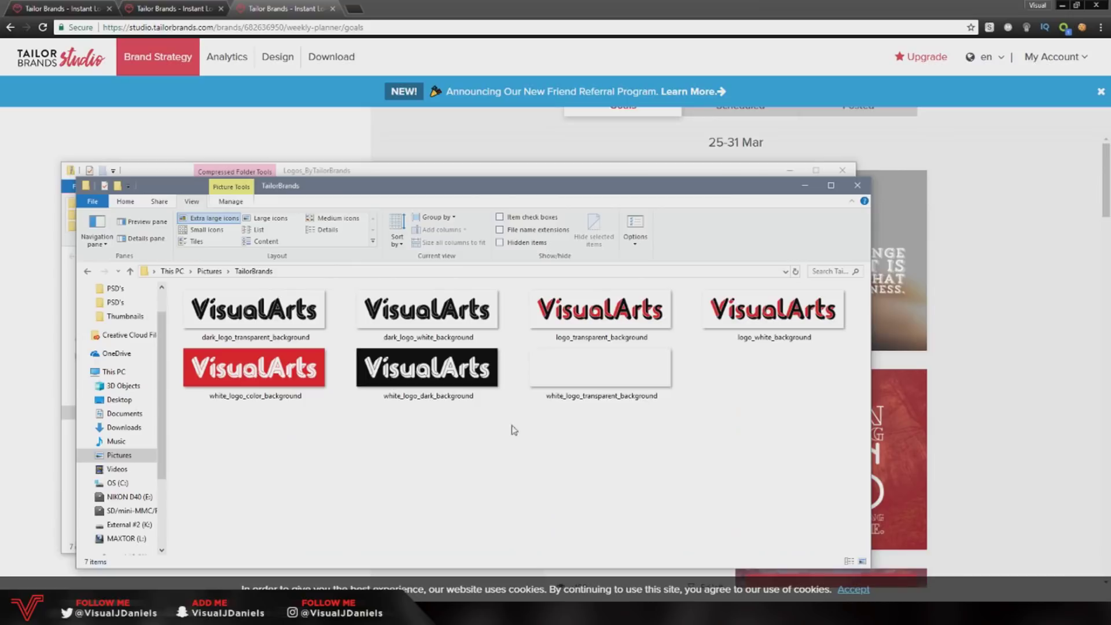
Step: Select the seven logo variants, then open dark_logo_transparent_background.png in the browser
left_click_drag(816, 405, 249, 312)
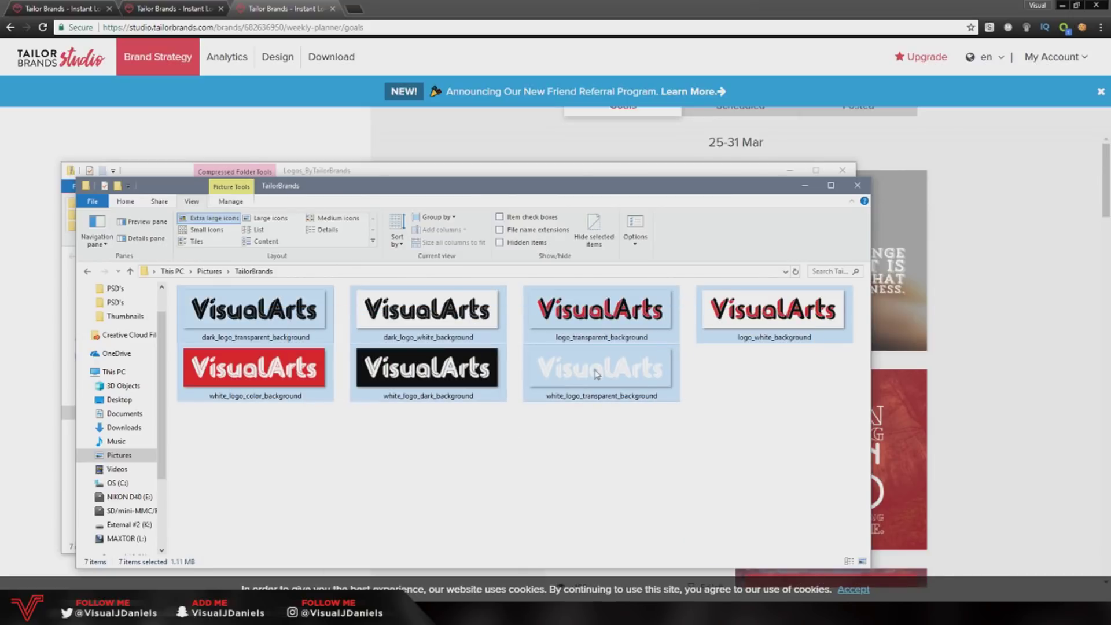
left_click(731, 398)
left_click(255, 313)
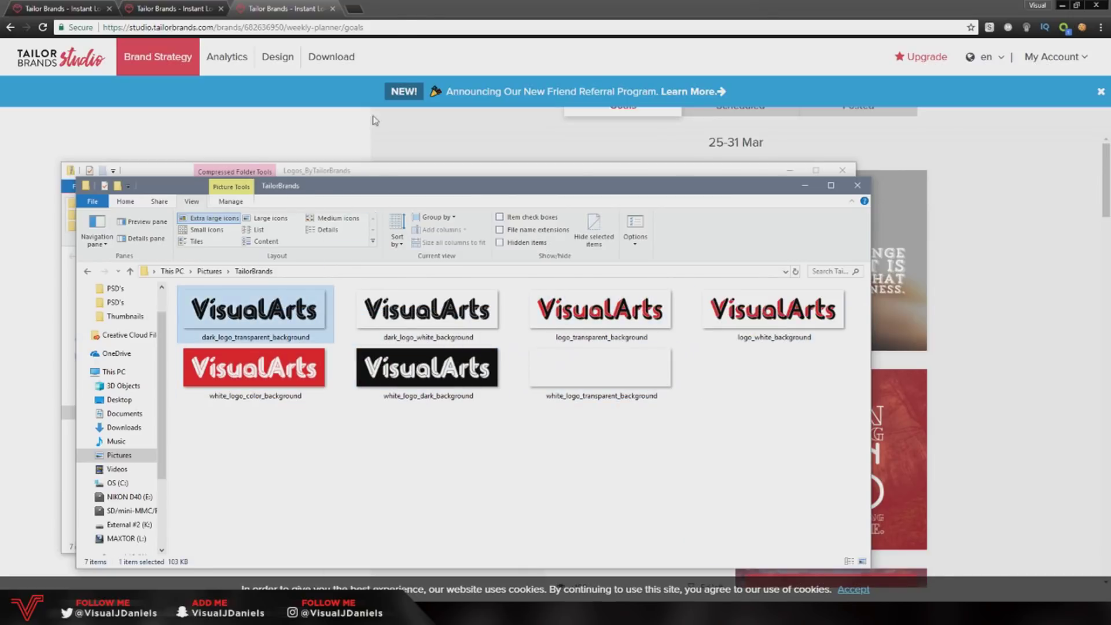
left_click_drag(375, 120, 399, 8)
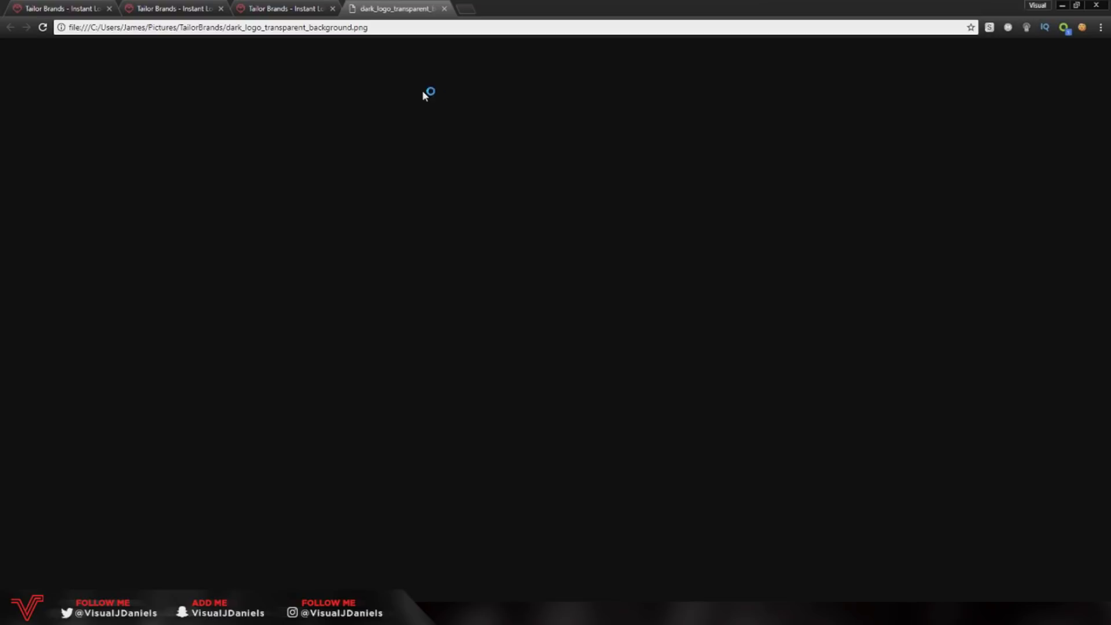
Step: Open white_logo_dark_background.jpg from the TailorBrands folder in a new Chrome tab
left_click(125, 615)
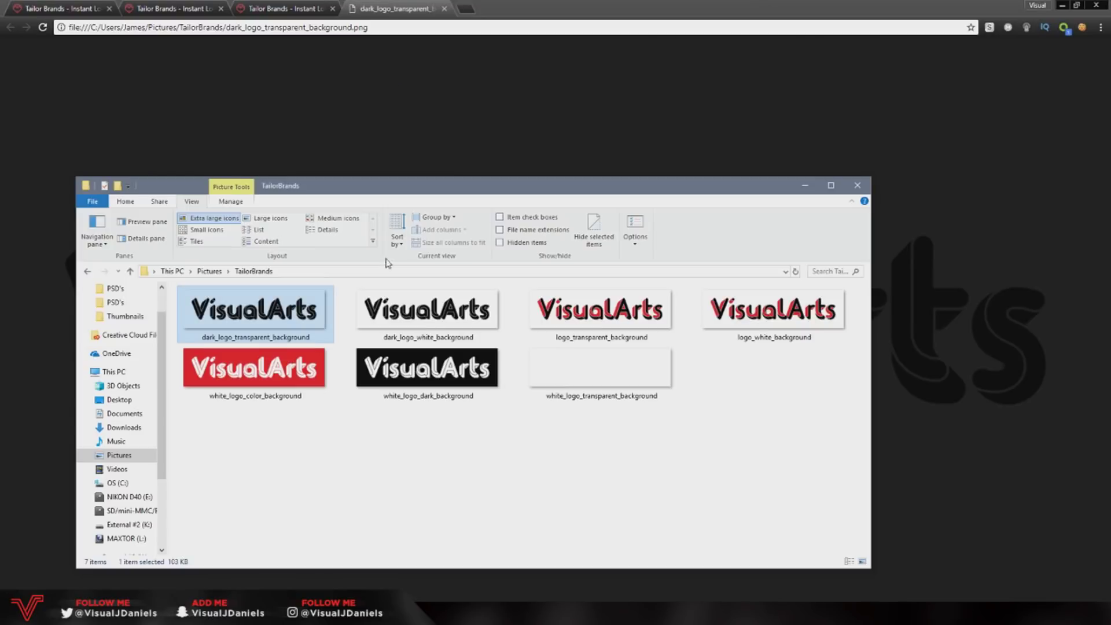
left_click(188, 564)
left_click_drag(428, 370, 538, 8)
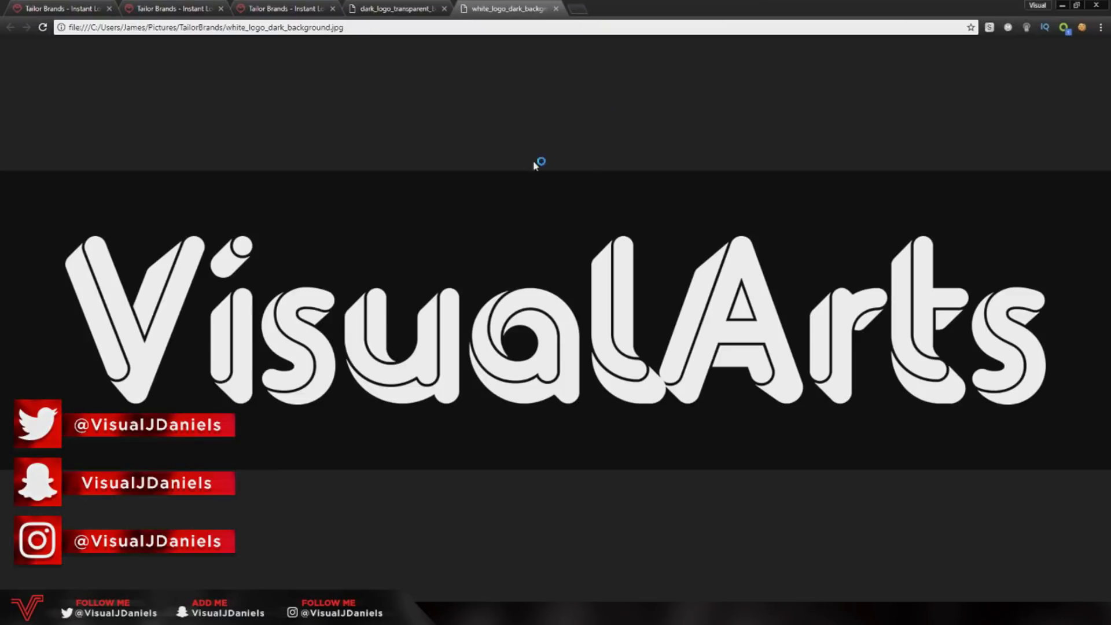
Step: Open logo_transparent_background.png, the red transparent logo, in another Chrome tab
mouse_move(168, 573)
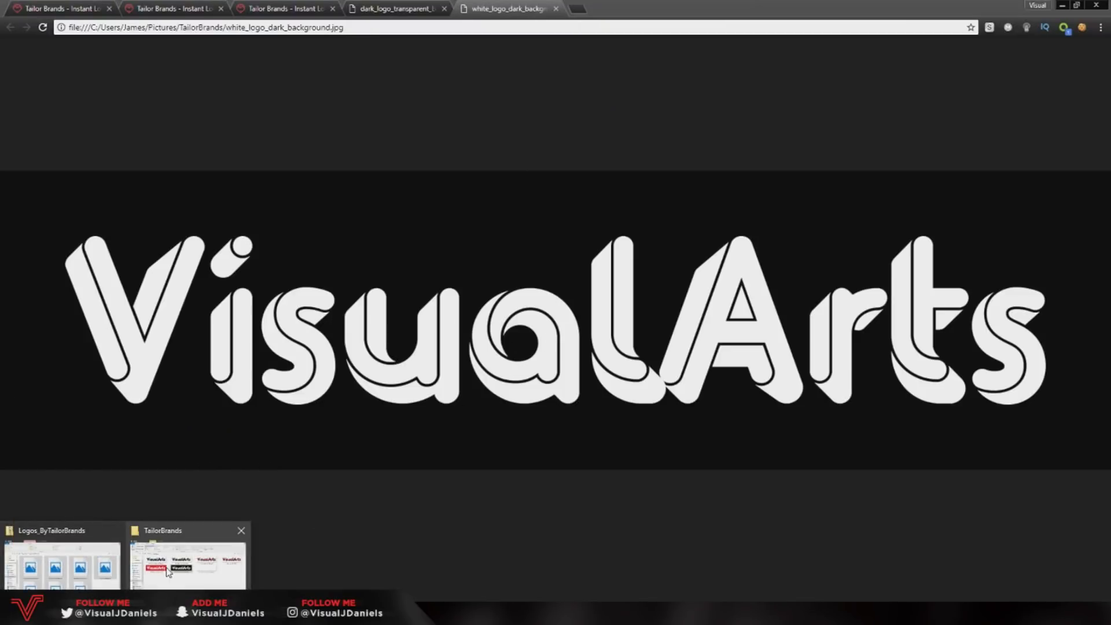
left_click(243, 541)
left_click_drag(636, 312, 642, 8)
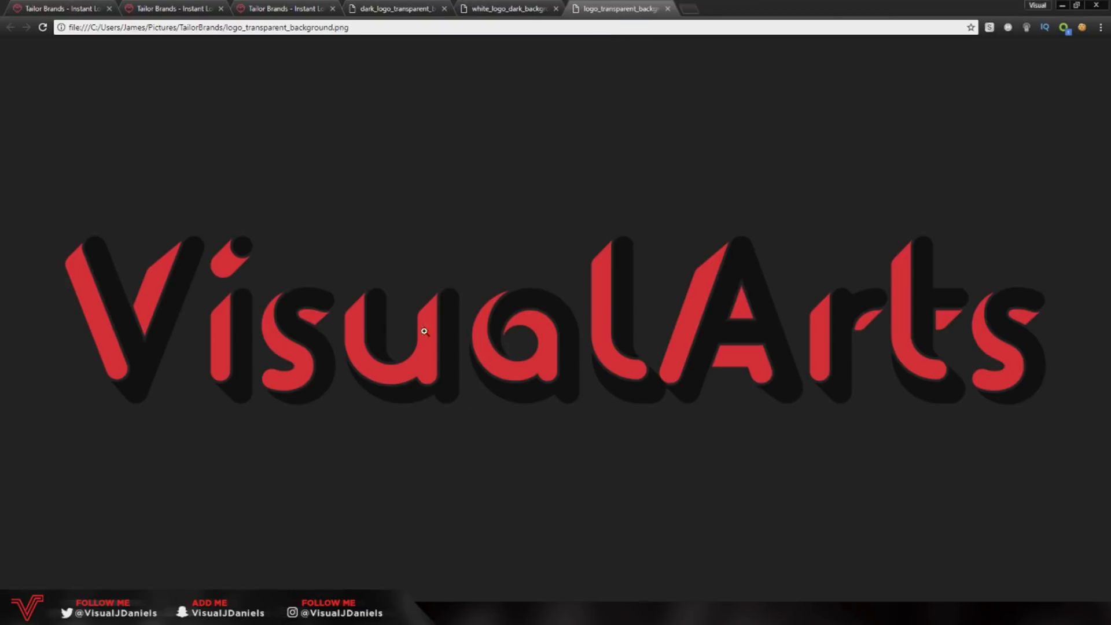